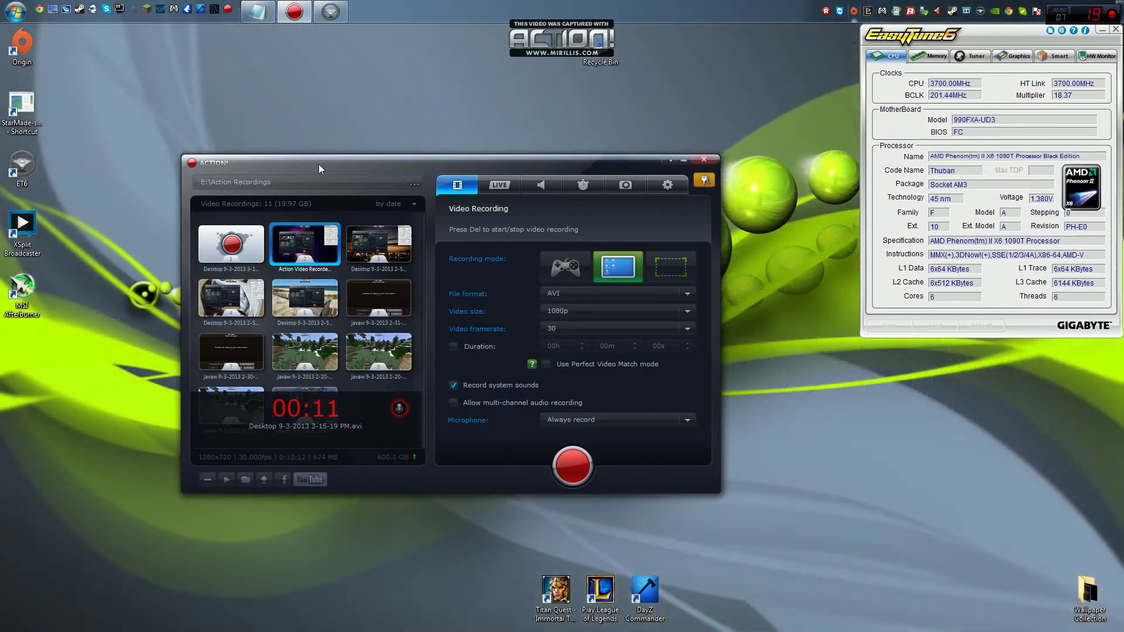
Drag the ACTION! main window by its title bar up and to the left.
left_click_drag(319, 164, 295, 114)
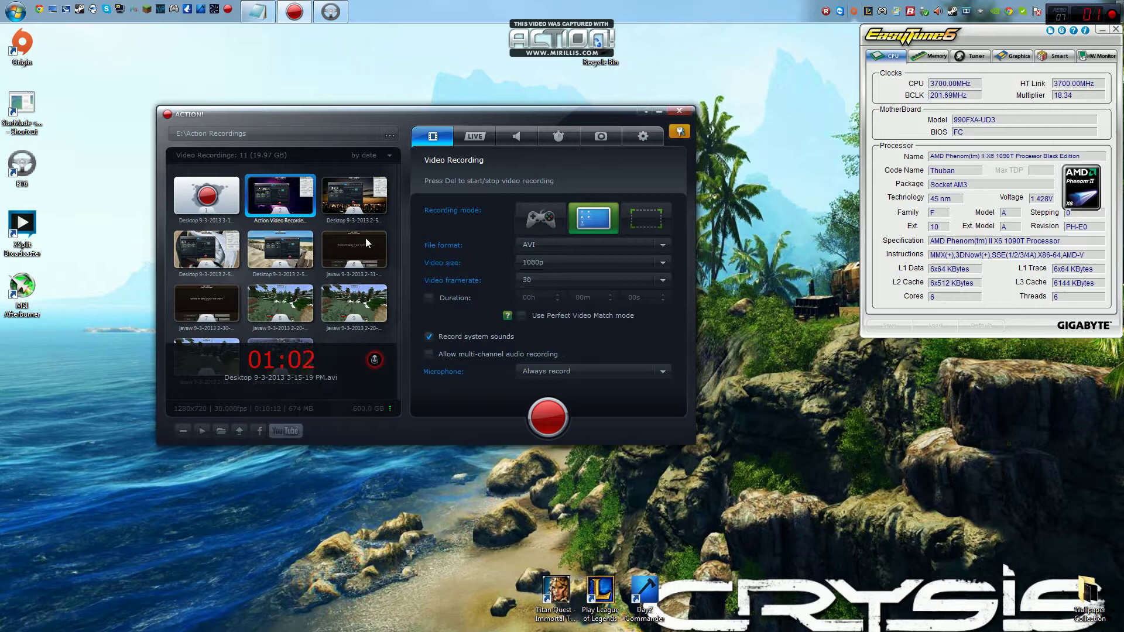
Check the File format list, keeping AVI, then reopen the Video size list (Original to 240p).
left_click(575, 244)
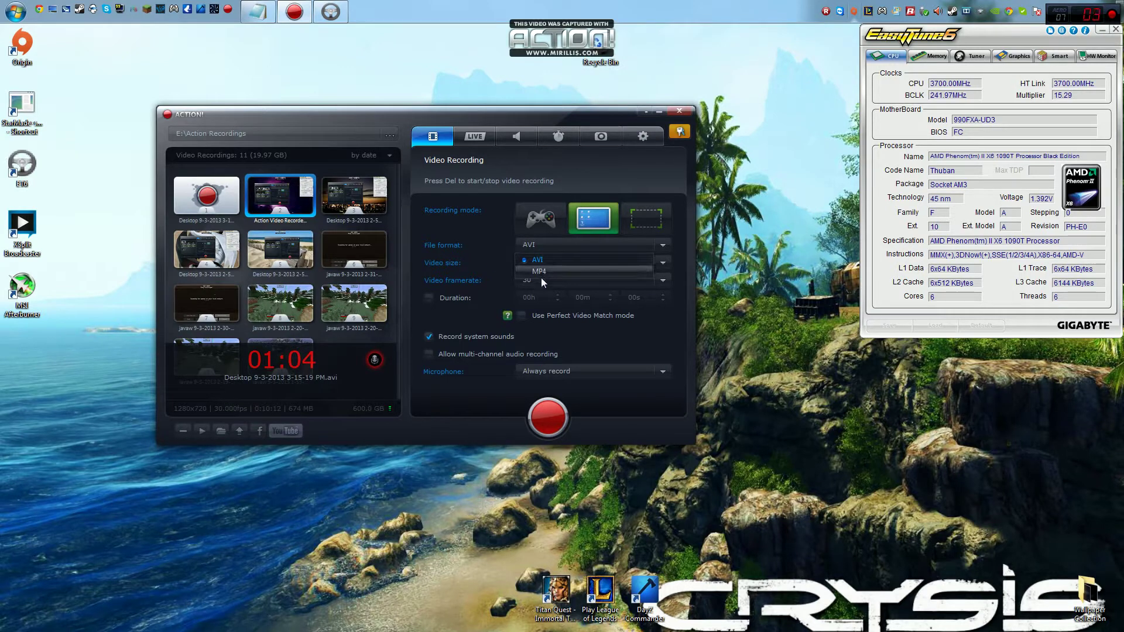
left_click(483, 236)
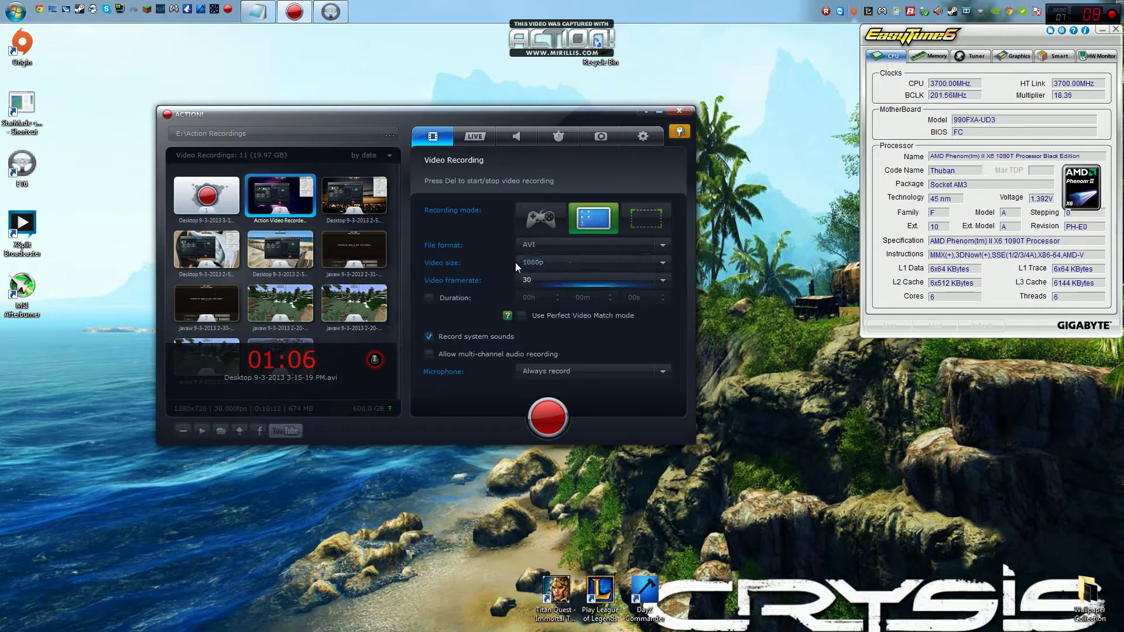
left_click(578, 262)
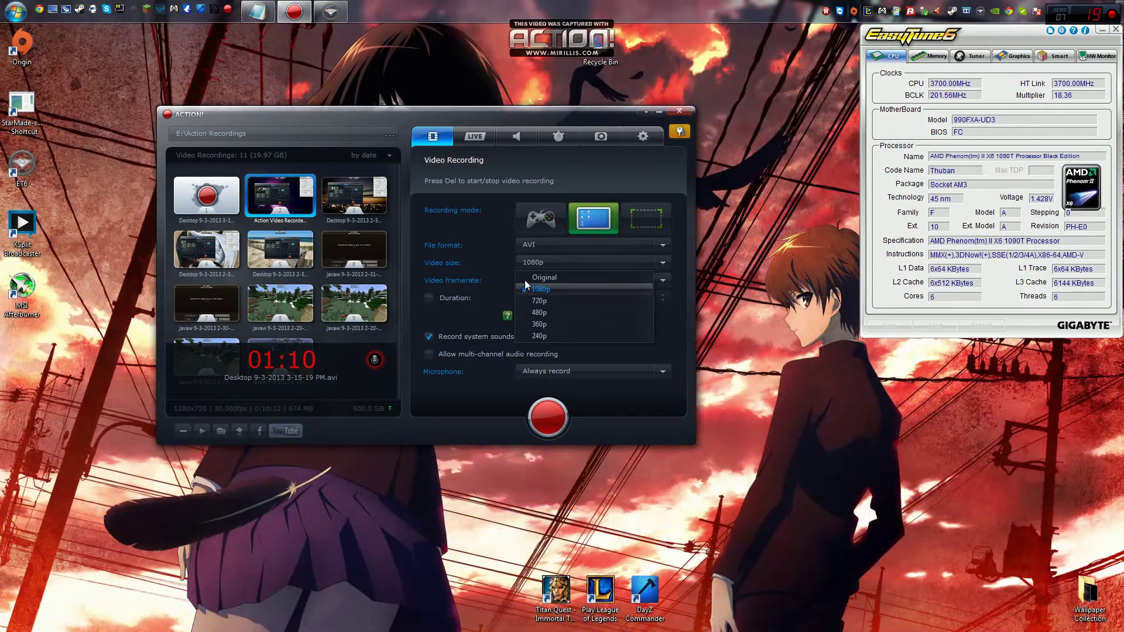
left_click(488, 261)
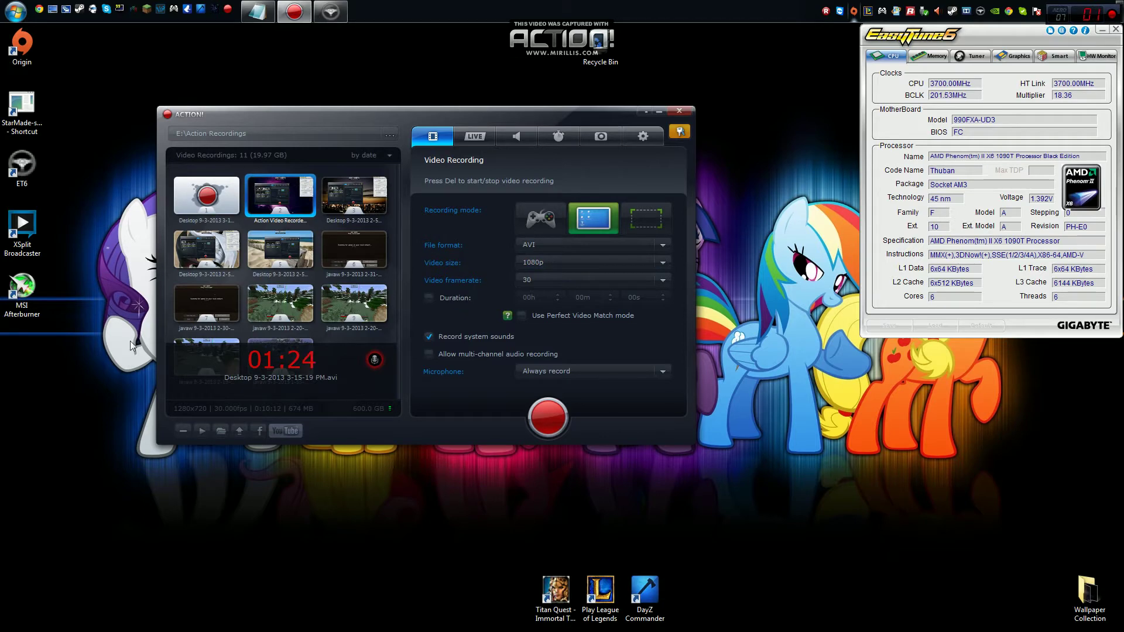
left_click(551, 257)
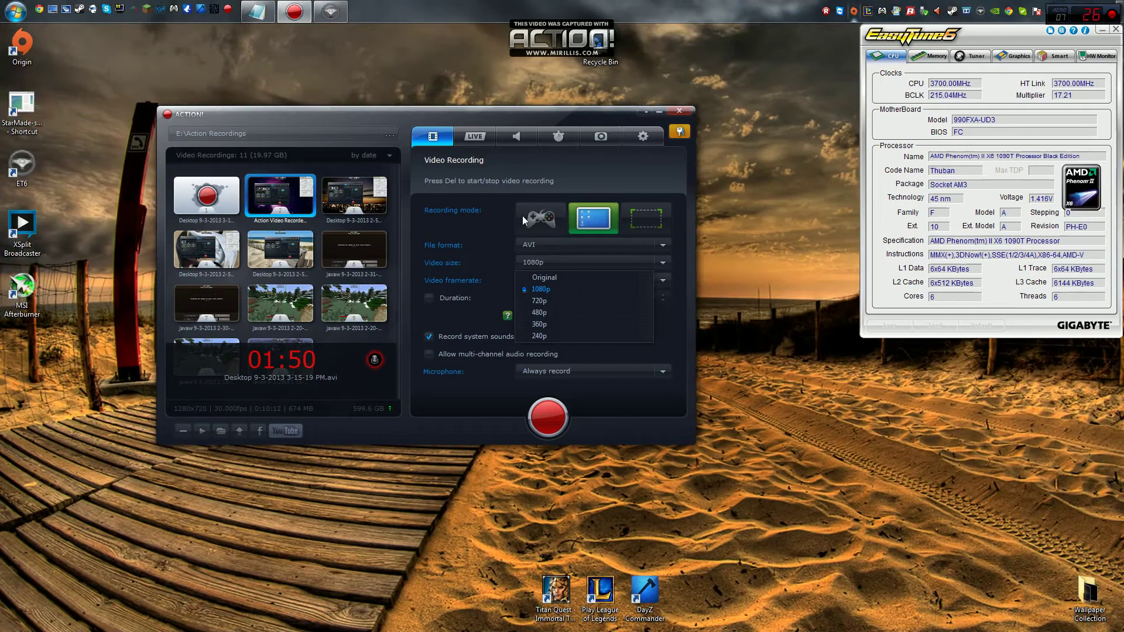
Keep 1080p video size and 30 fps framerate, toggling Duration on and back off.
left_click(493, 265)
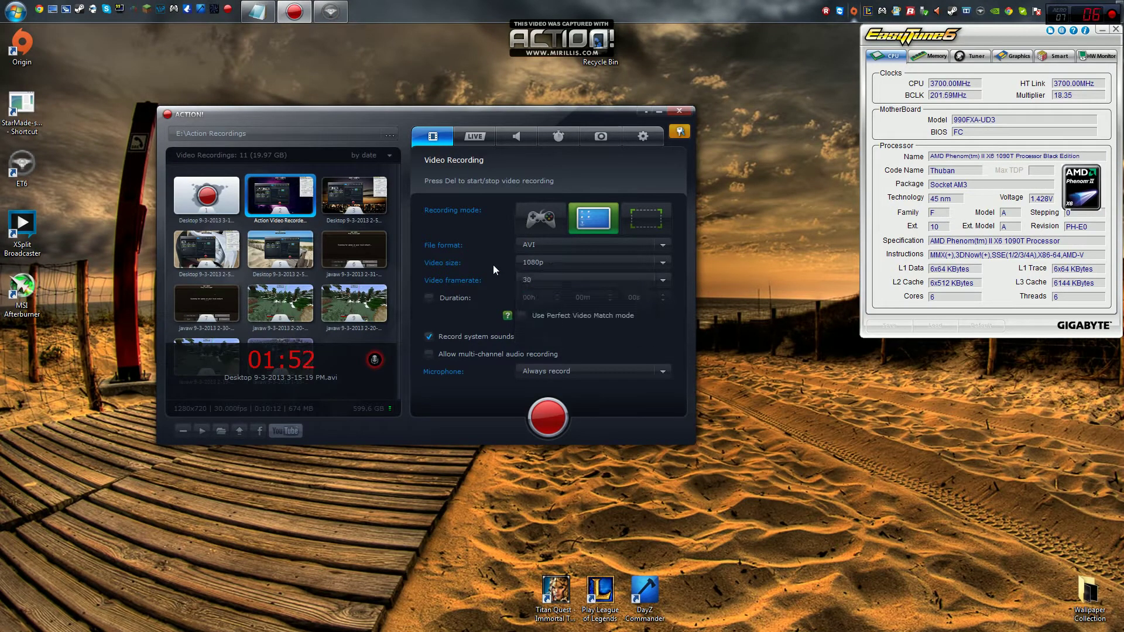
left_click(550, 277)
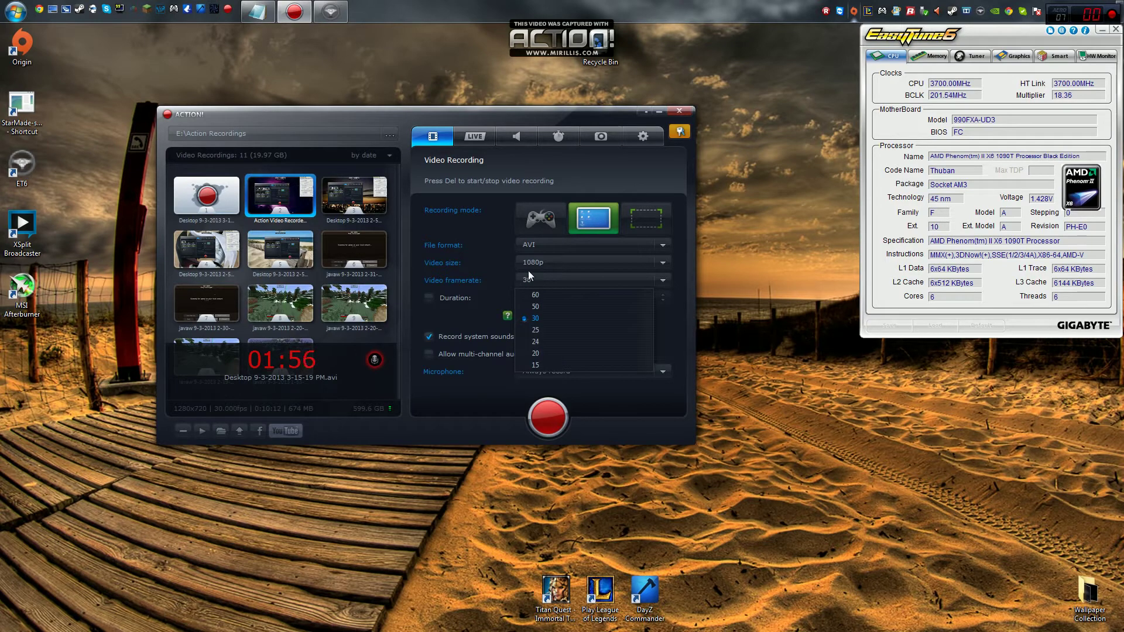
left_click(463, 259)
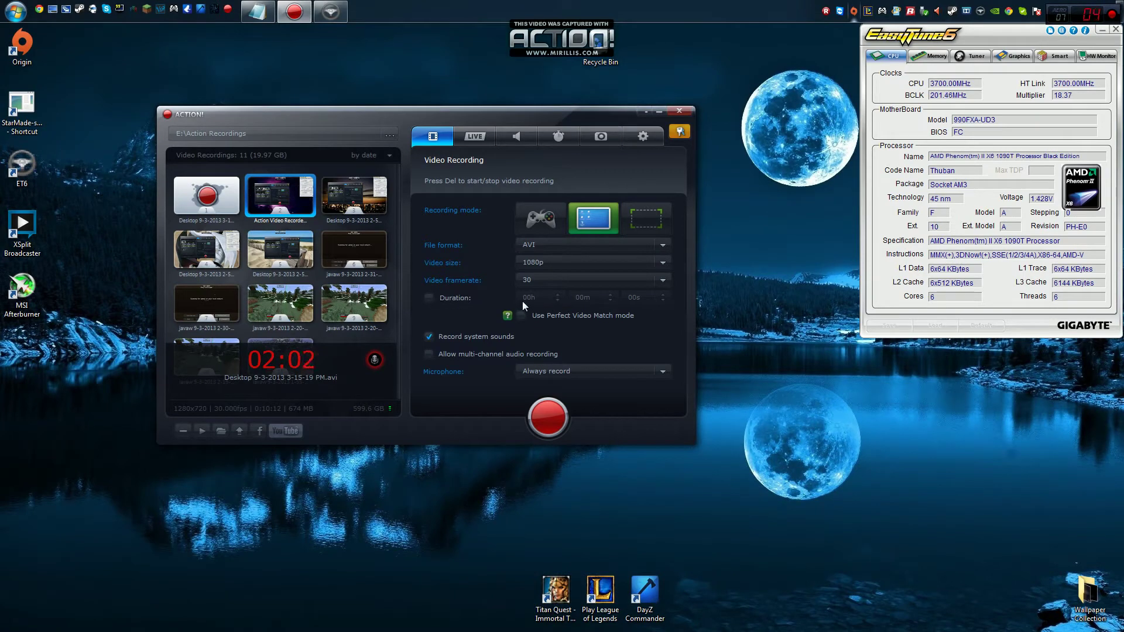
left_click(428, 299)
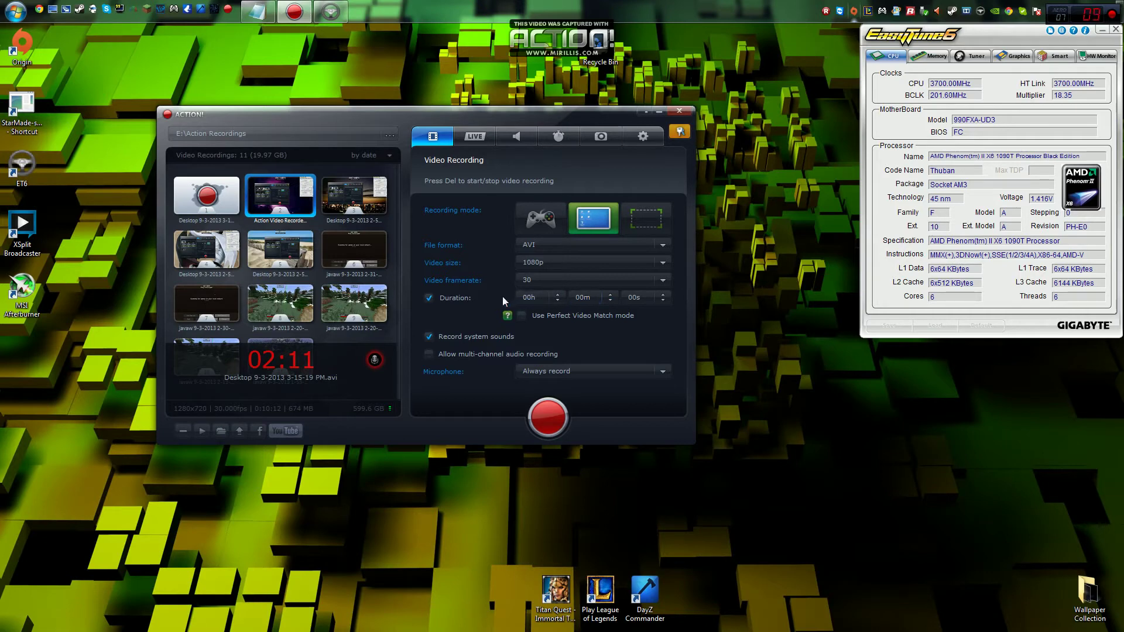
left_click(429, 298)
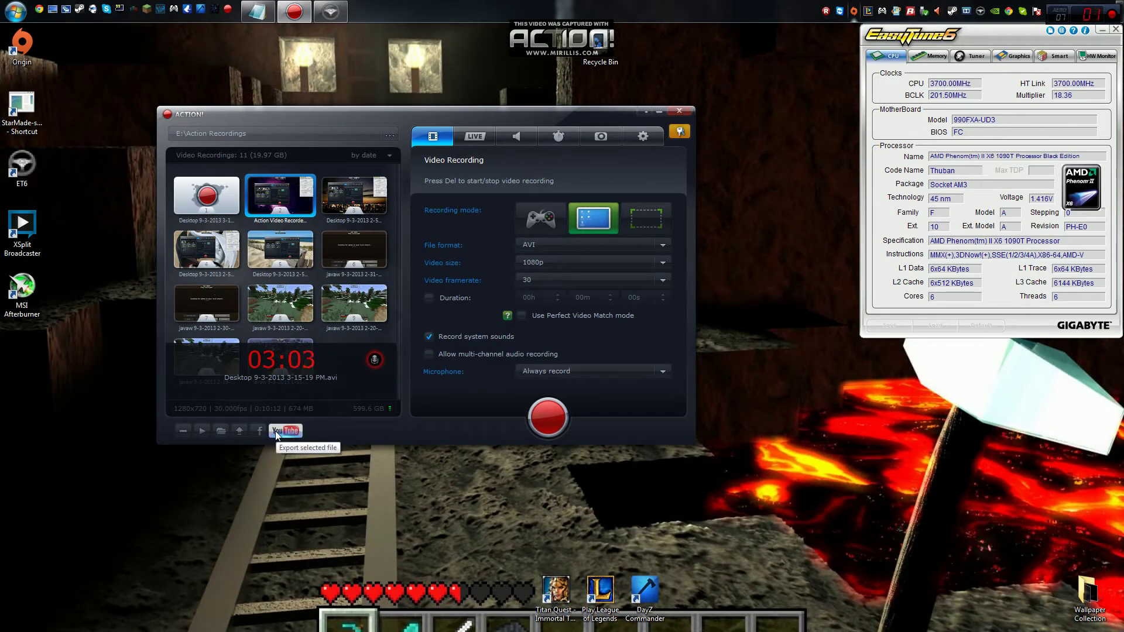
Try the YouTube export button, then deselect the recording thumbnail in the recordings list.
left_click(278, 429)
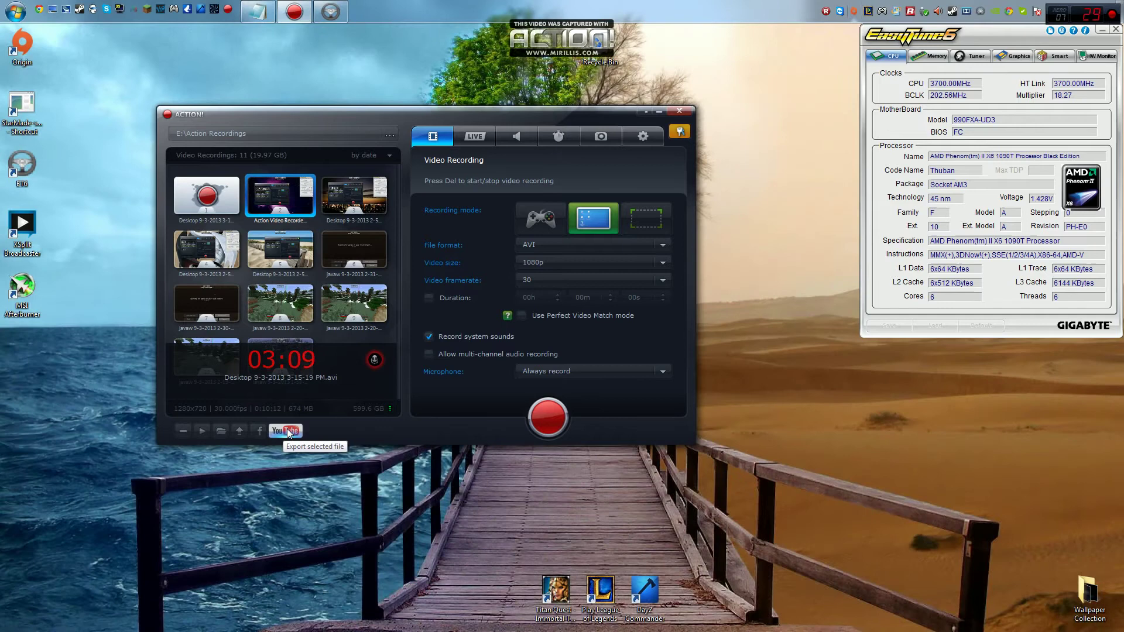
left_click(318, 434)
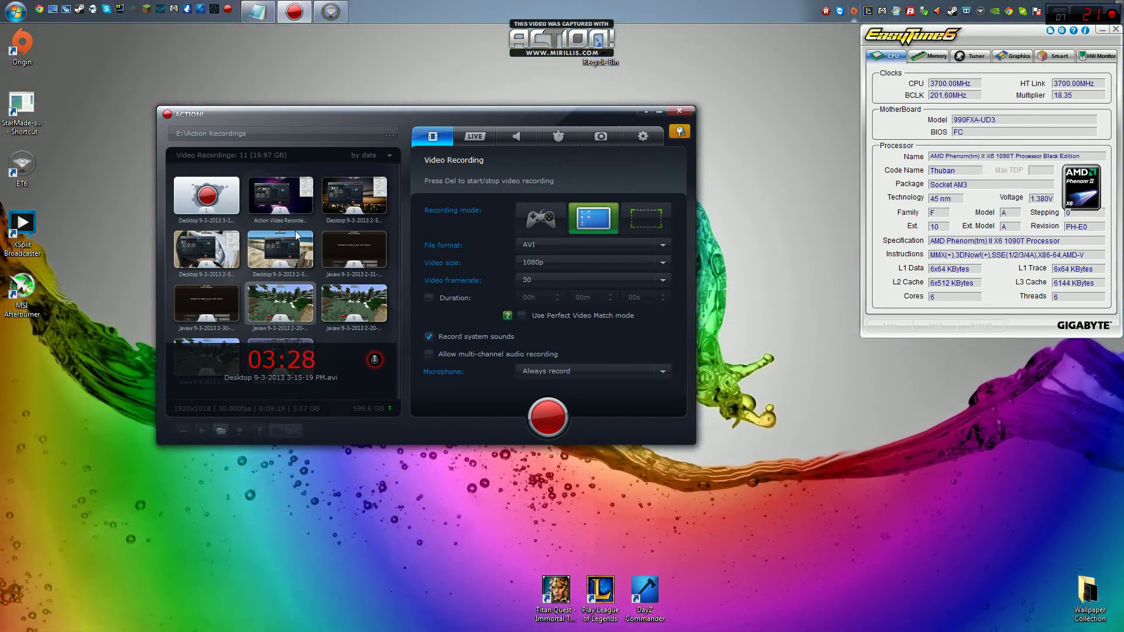
Select Action Video Recorder Review, bring up its YouTube export dialog and move it up-left.
left_click(288, 190)
left_click(281, 431)
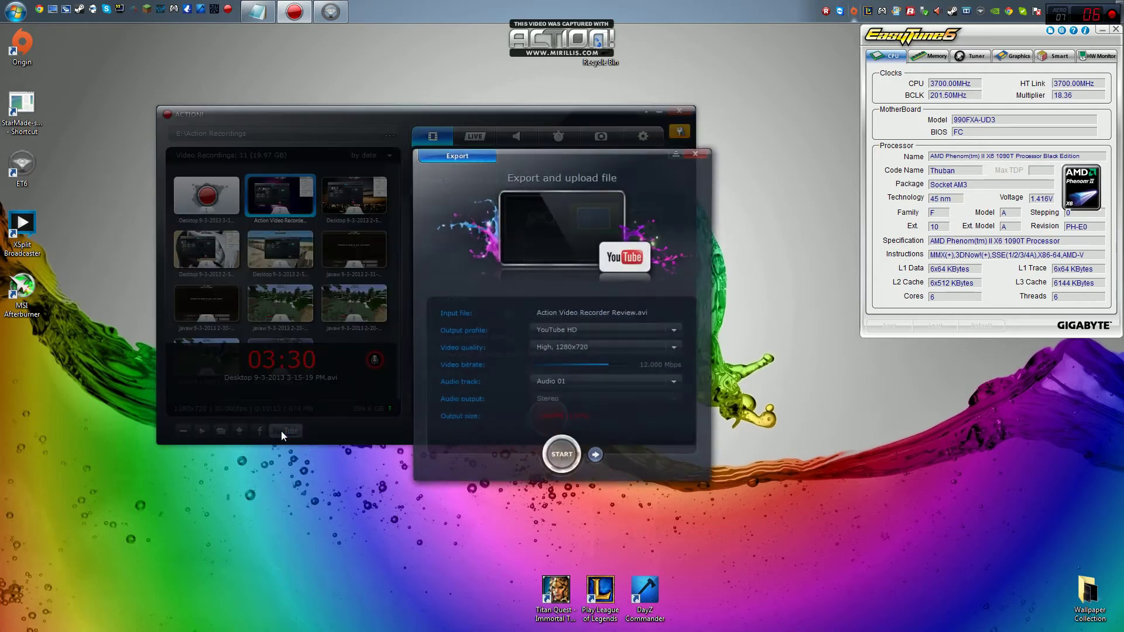
left_click_drag(551, 155, 364, 121)
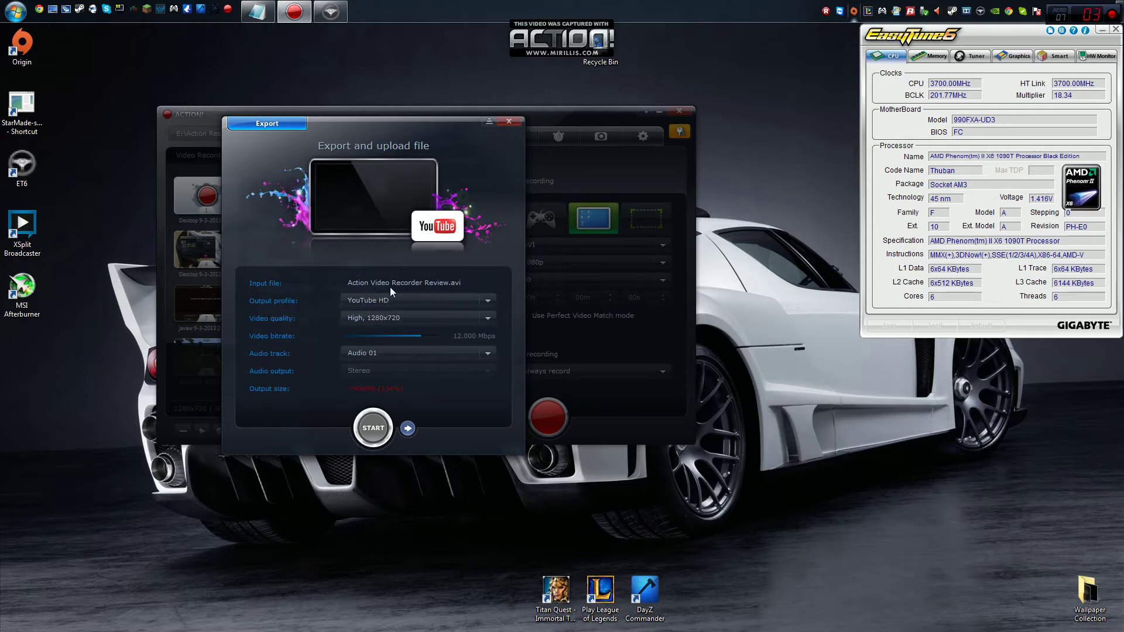
Keep YouTube HD profile and High 1280x720 quality, and set the video bitrate to 12.082 Mbps.
left_click(457, 295)
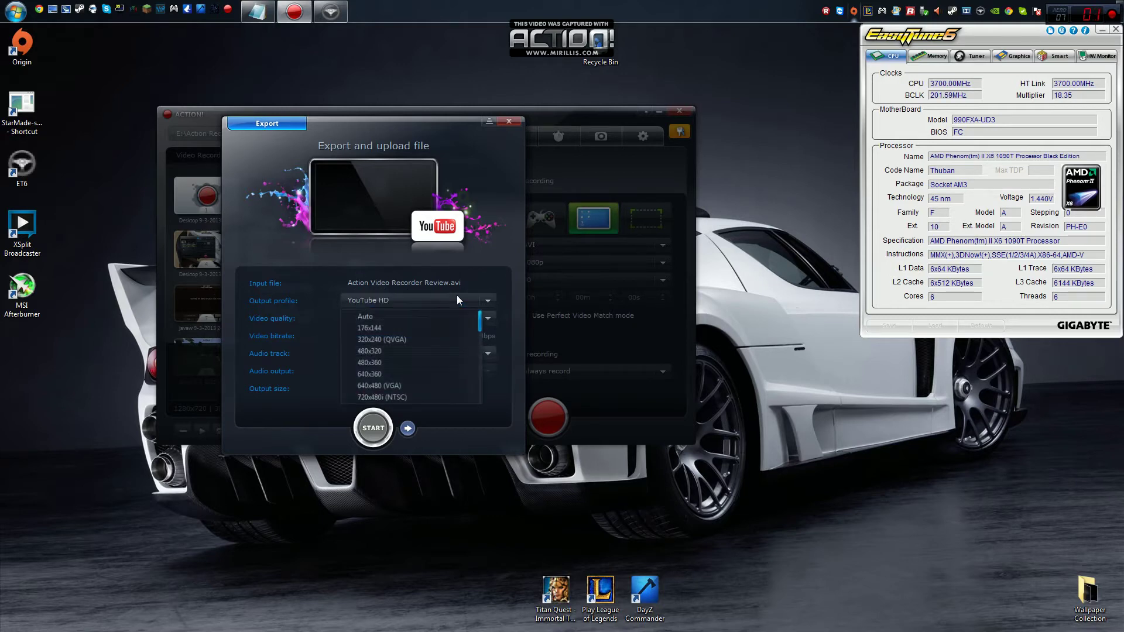
left_click_drag(482, 327, 470, 303)
left_click(462, 297)
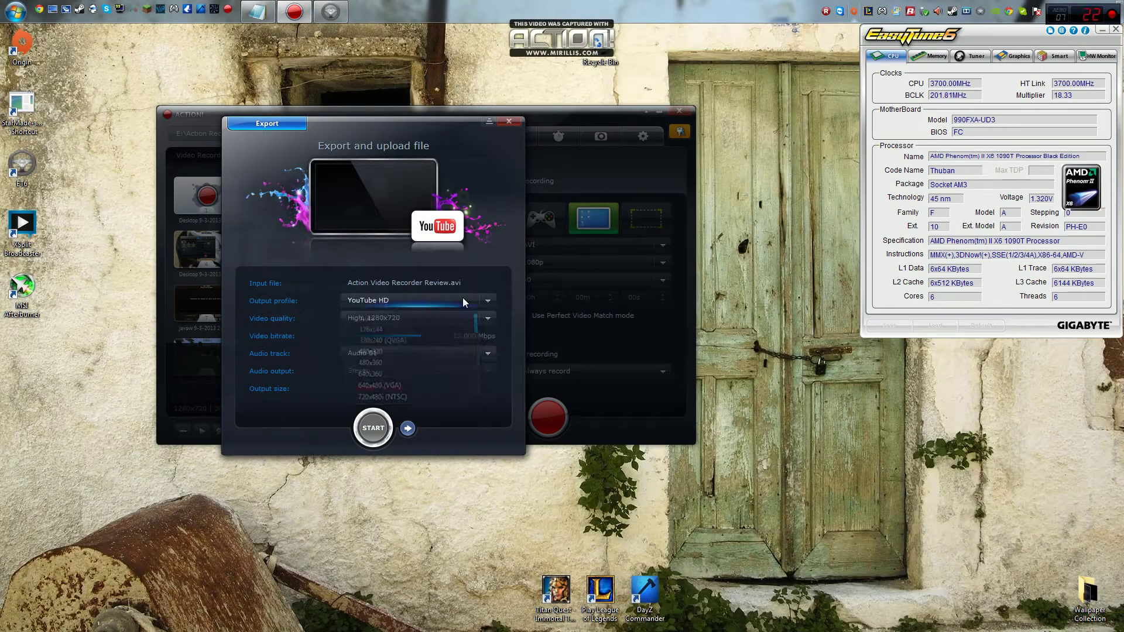
left_click(398, 318)
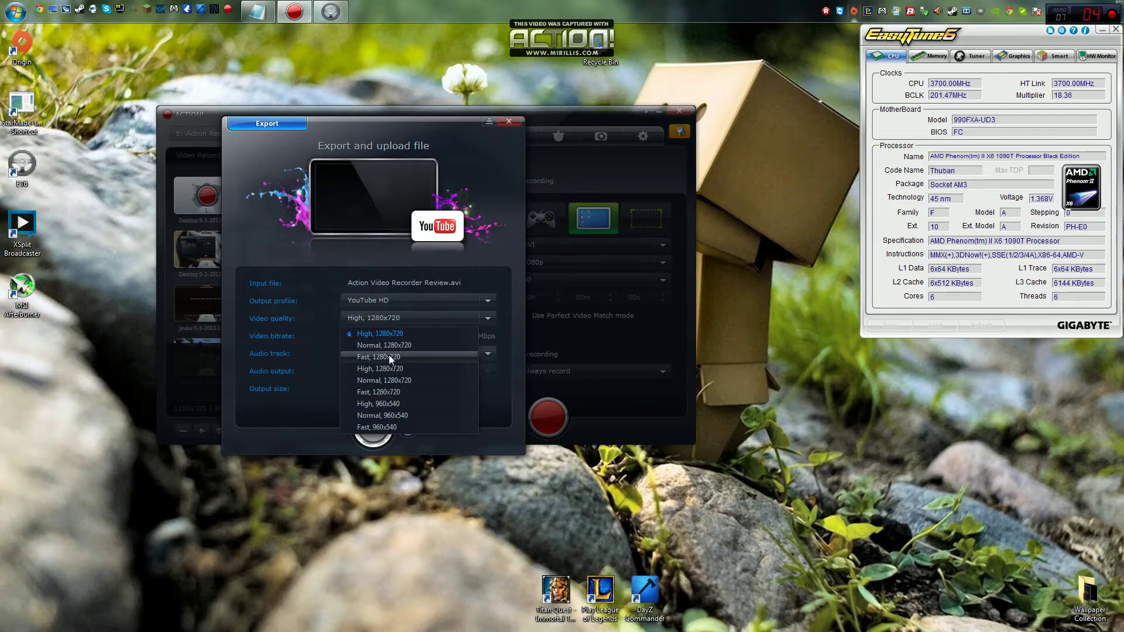
left_click(368, 335)
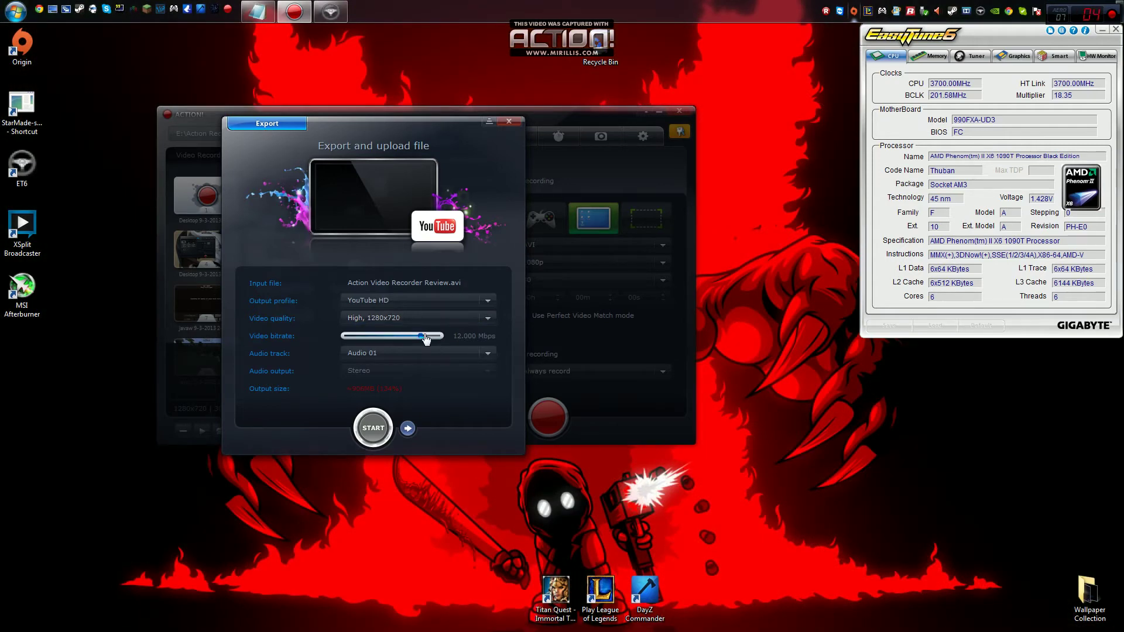
left_click_drag(422, 339, 337, 365)
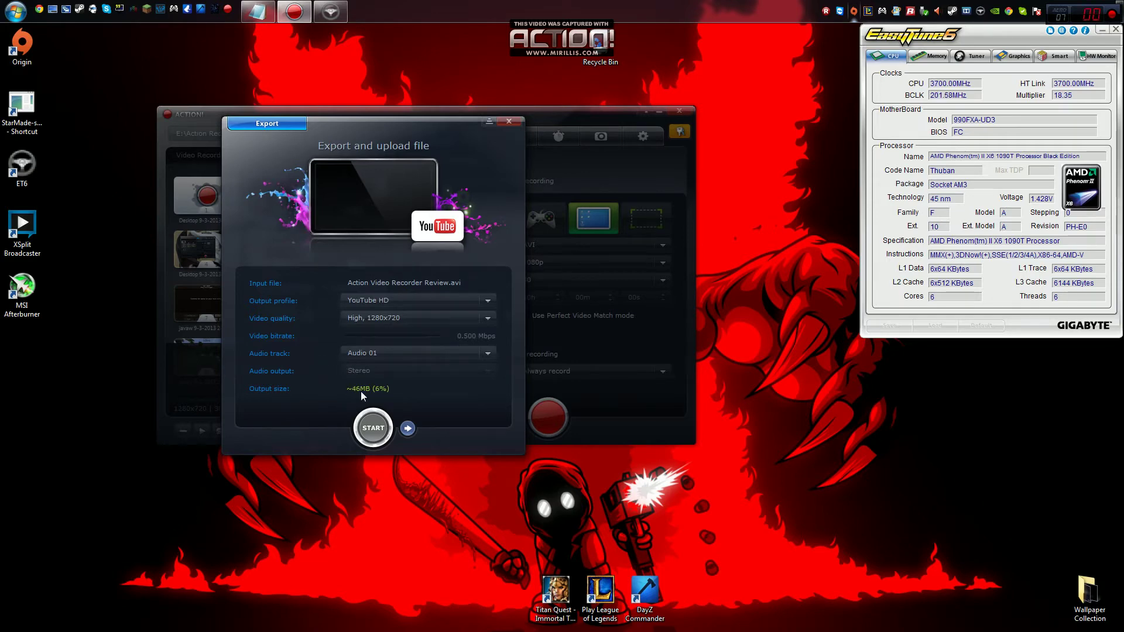
left_click_drag(347, 337, 422, 350)
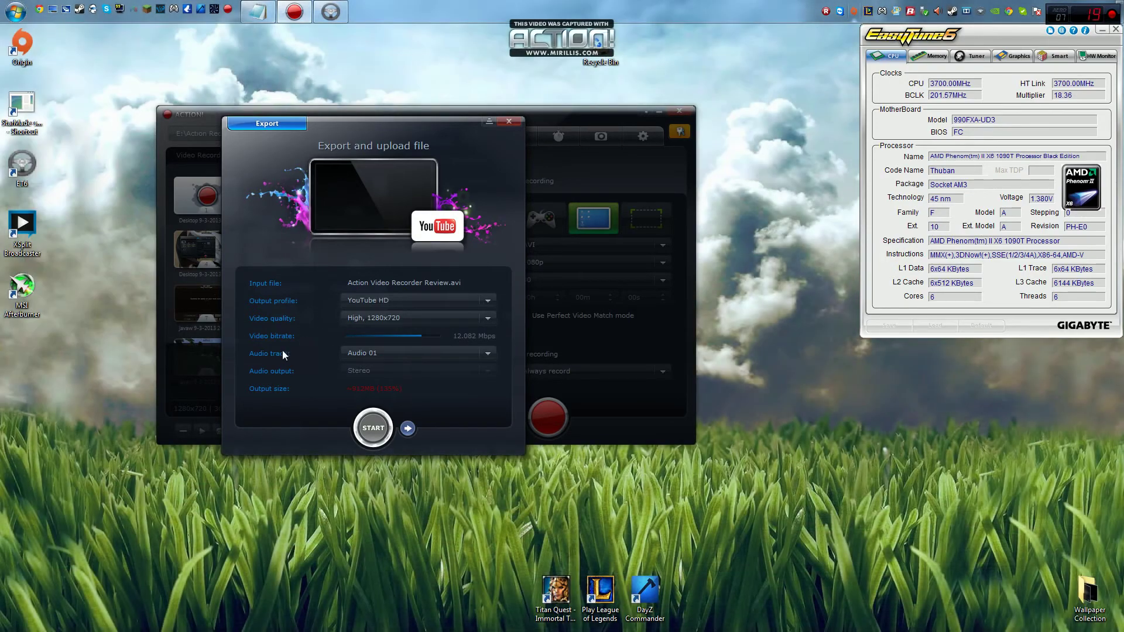
Keep Audio 01 as the export audio track and proceed to the YouTube upload form.
left_click(436, 351)
left_click(436, 351)
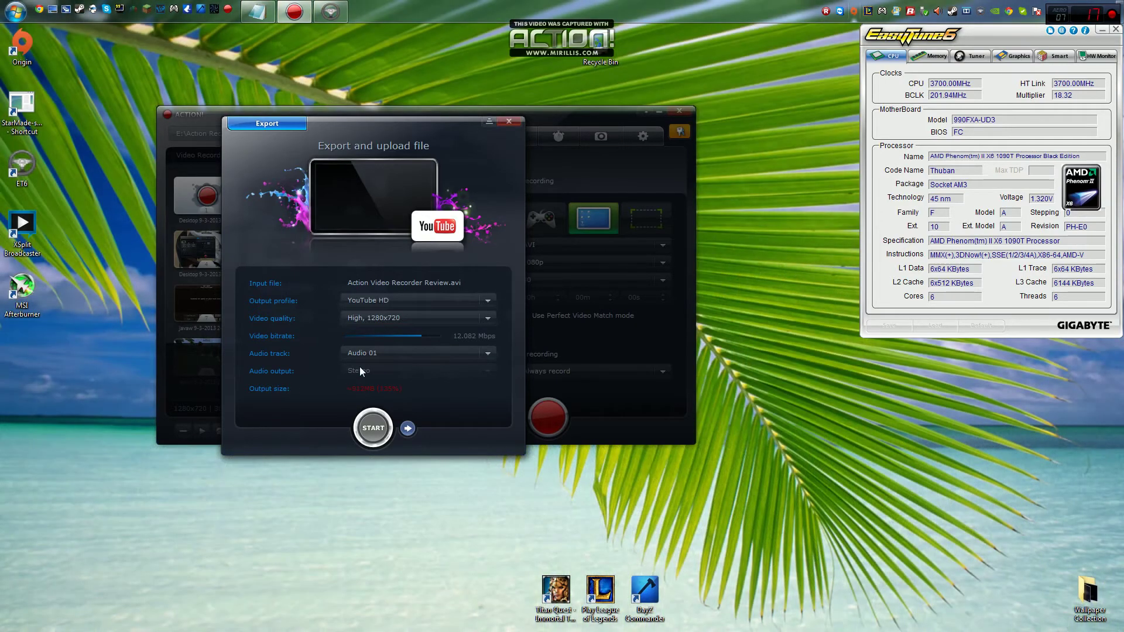
left_click(407, 428)
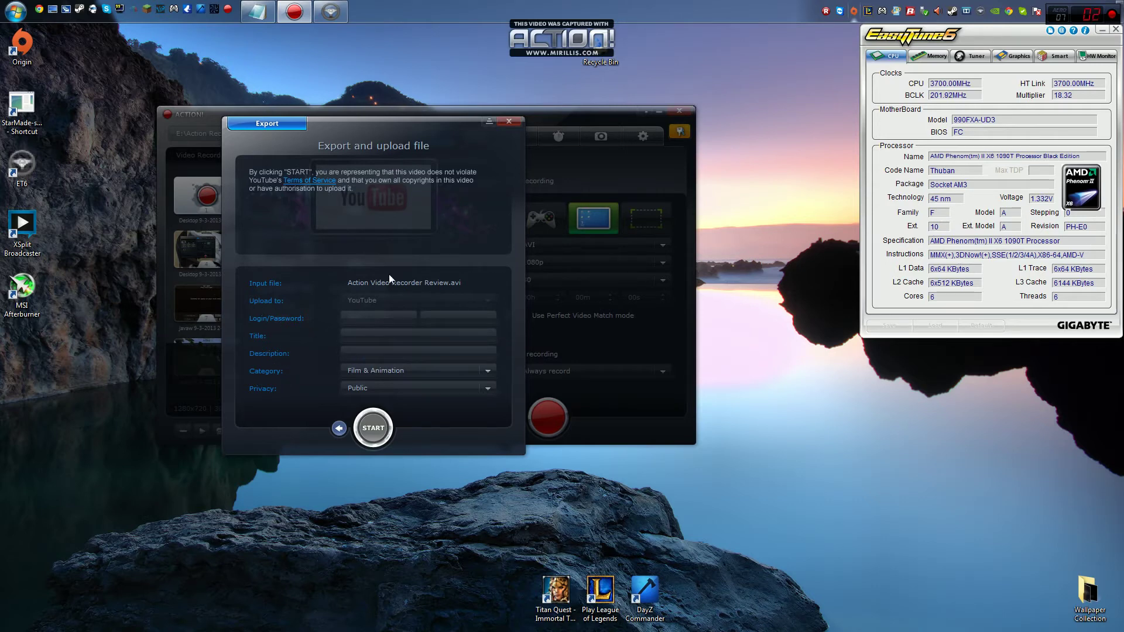
Close the export dialog, browse the Live Streaming, Audio, Benchmark and Screenshot pages, then General Settings.
left_click(501, 123)
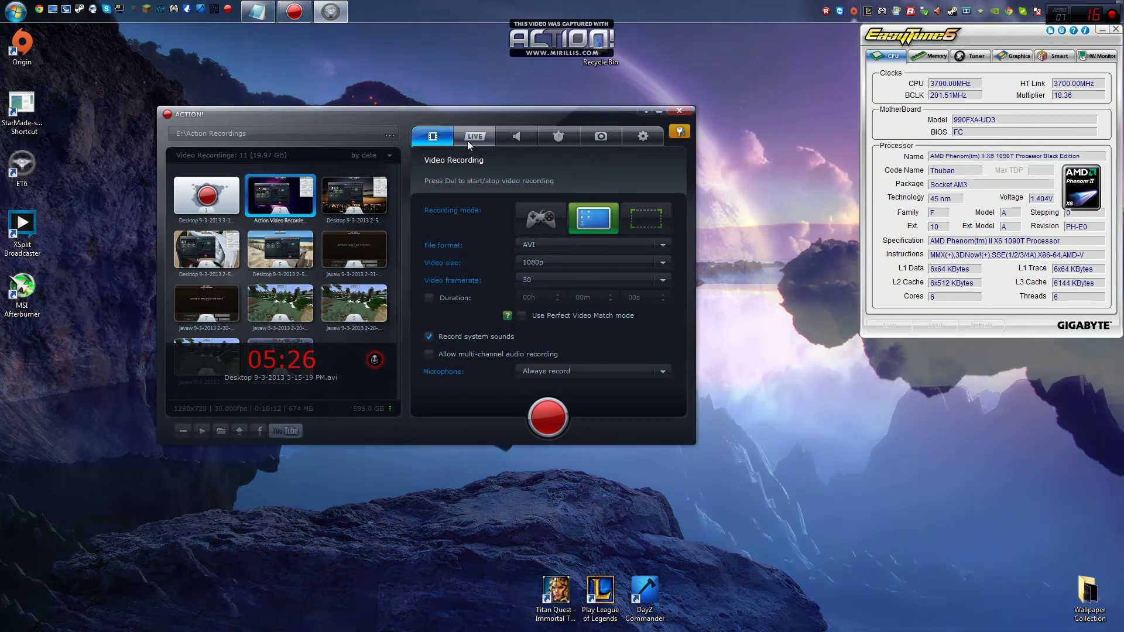
left_click(467, 139)
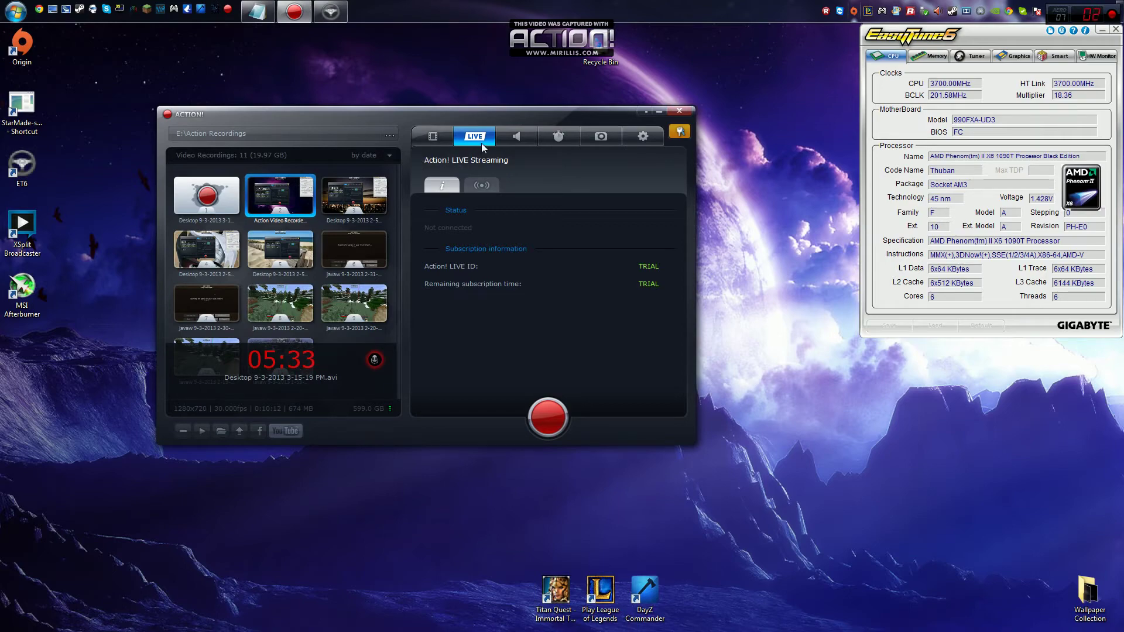
left_click(516, 135)
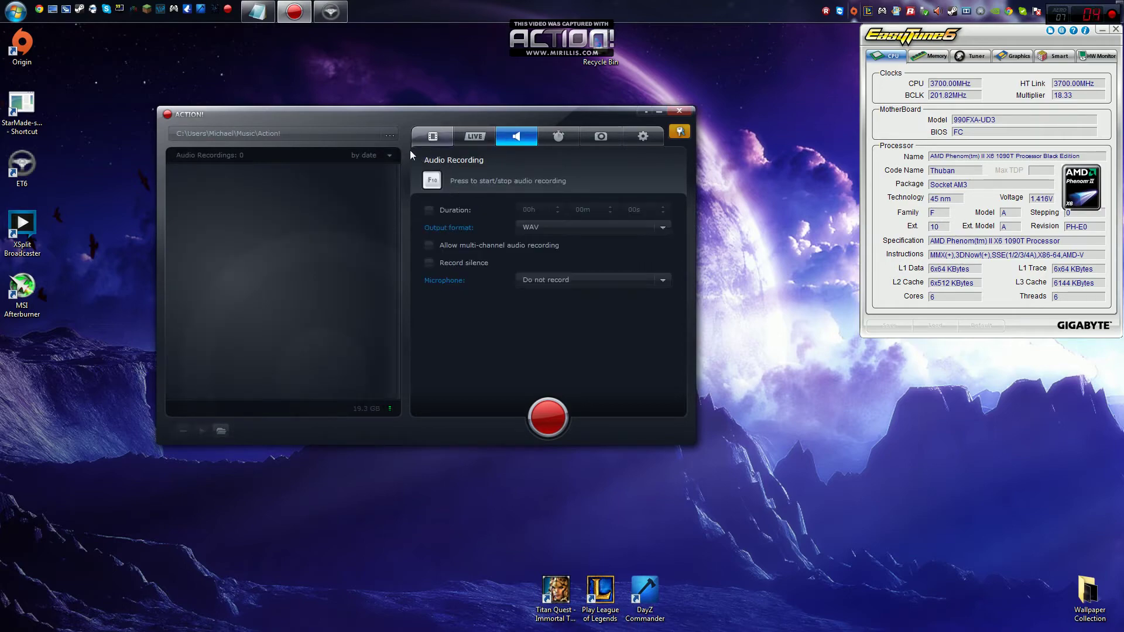
left_click(560, 142)
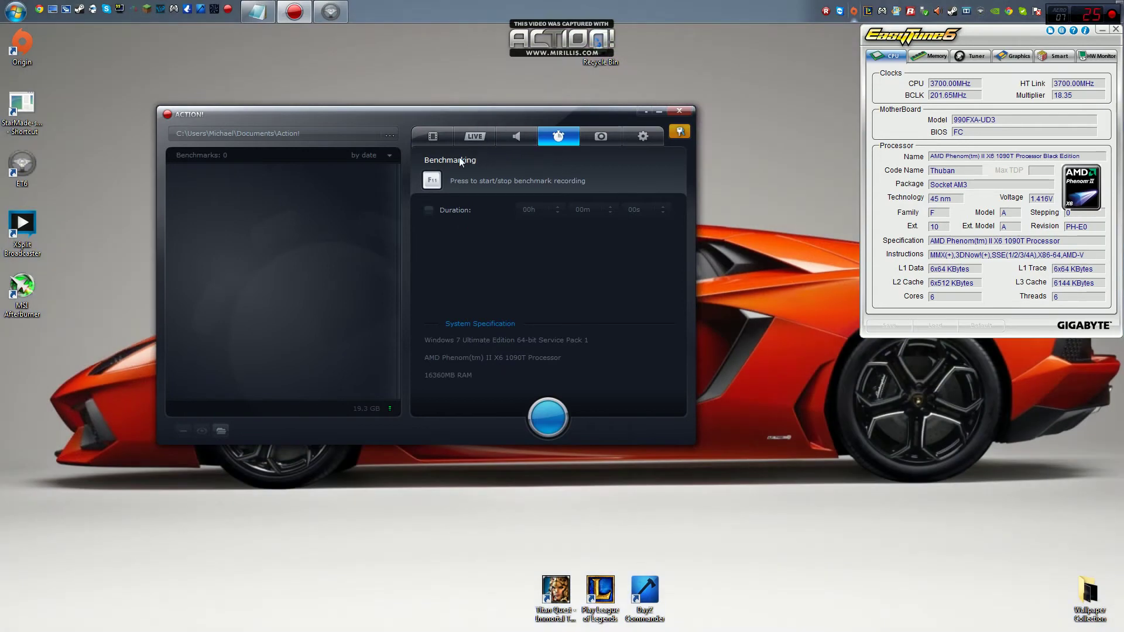
left_click(603, 137)
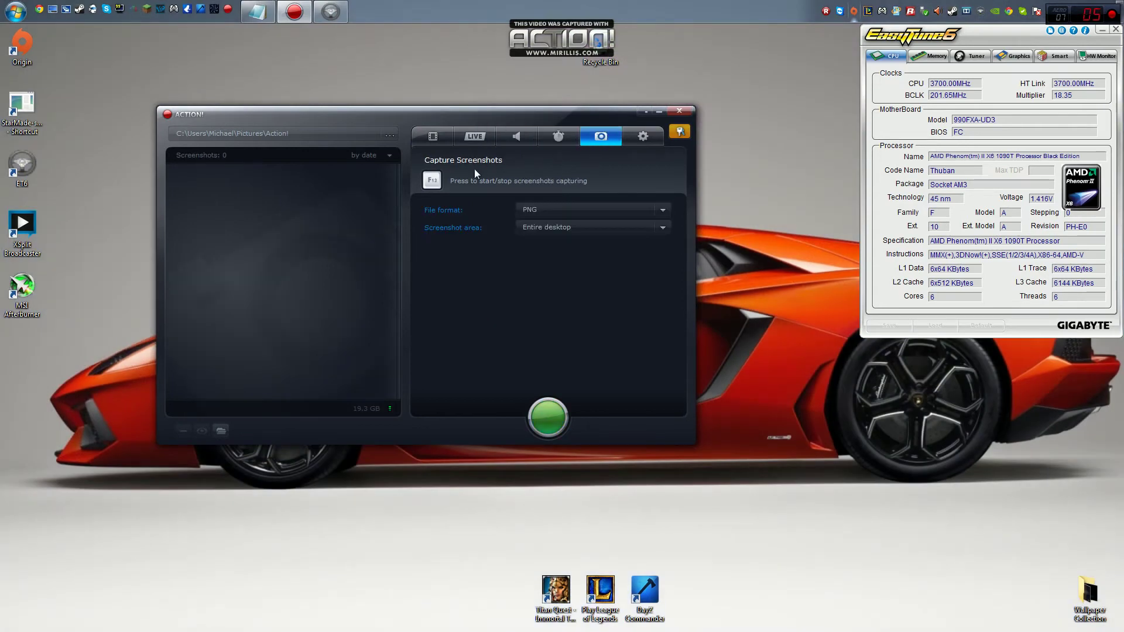
left_click(645, 137)
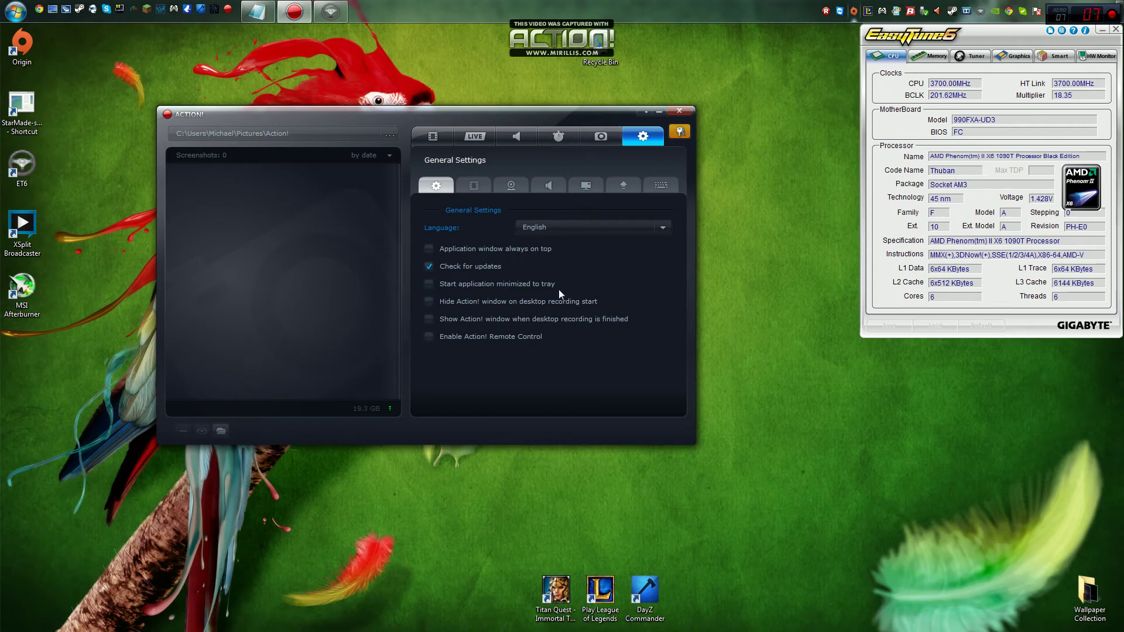
In Video Recording settings choose High video quality, leaving the input range at 0-255.
left_click(459, 187)
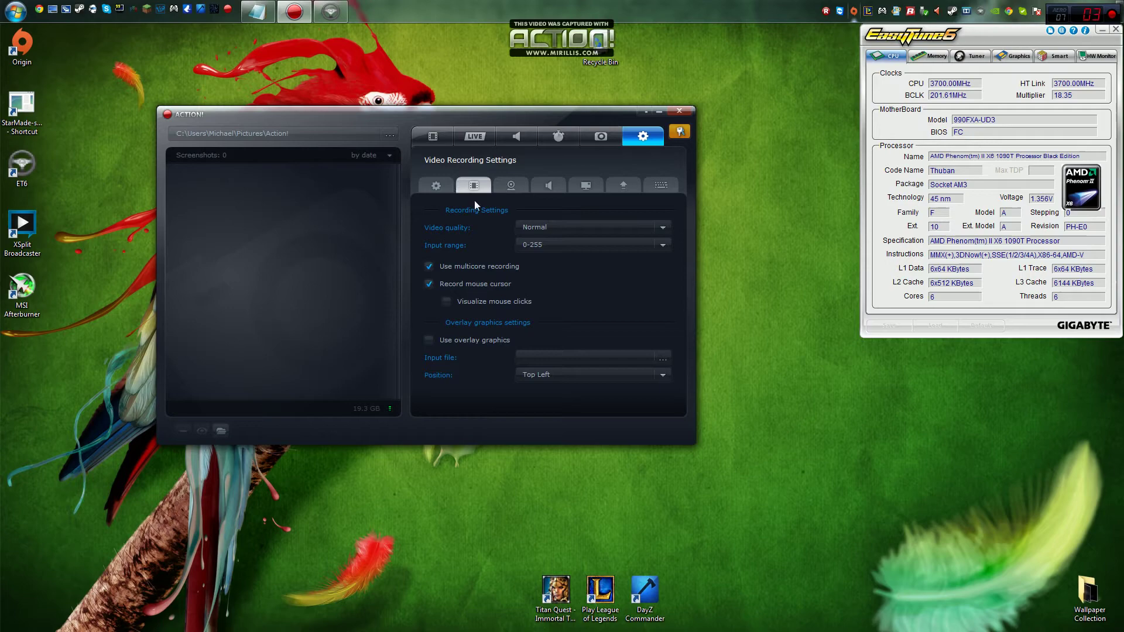
left_click(560, 227)
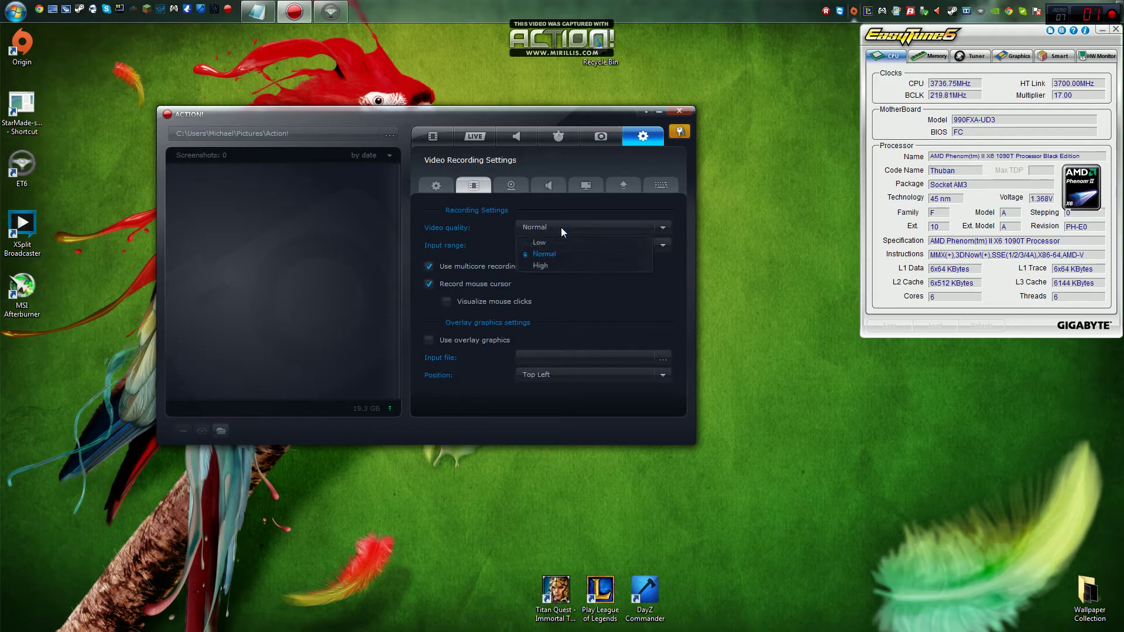
left_click(548, 262)
left_click(553, 229)
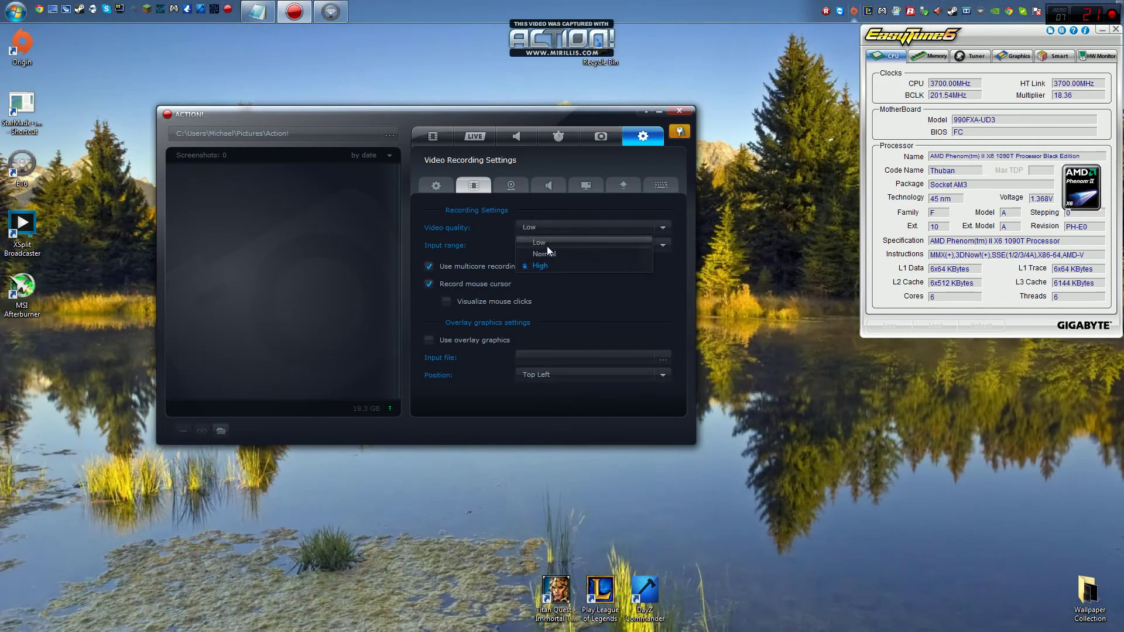
left_click(547, 246)
left_click(551, 228)
left_click(546, 267)
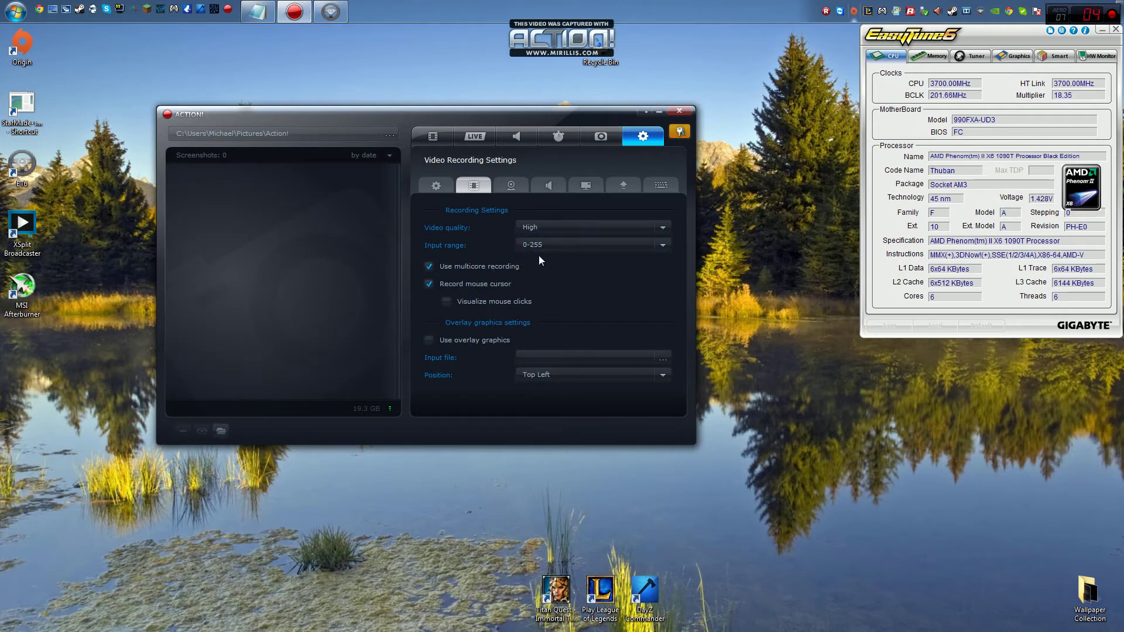
left_click(547, 248)
left_click(547, 248)
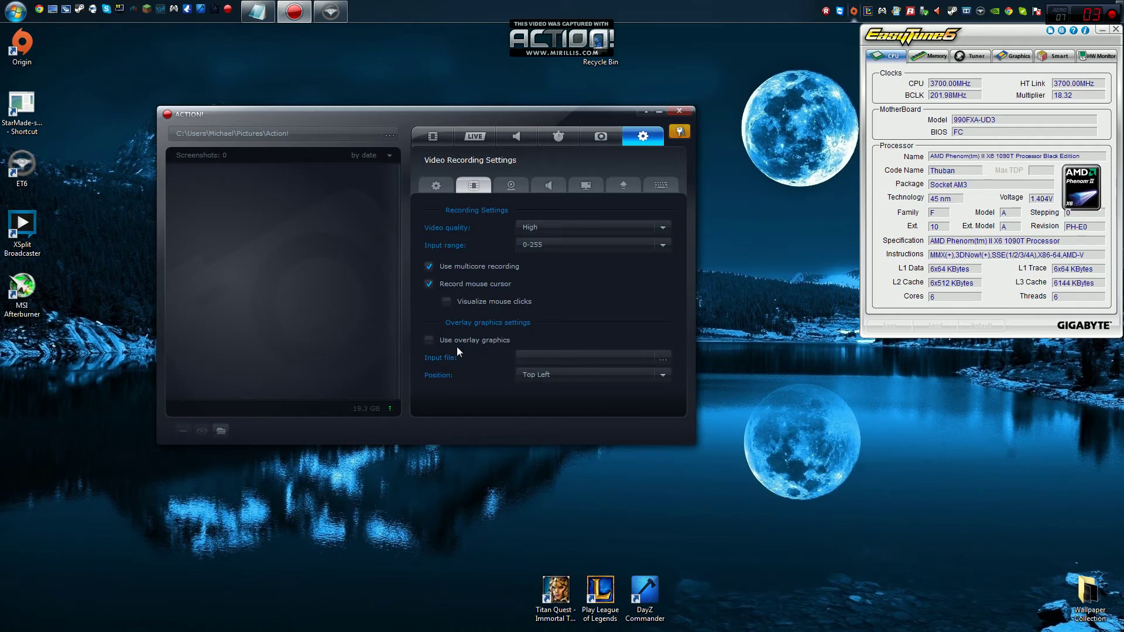
left_click(597, 354)
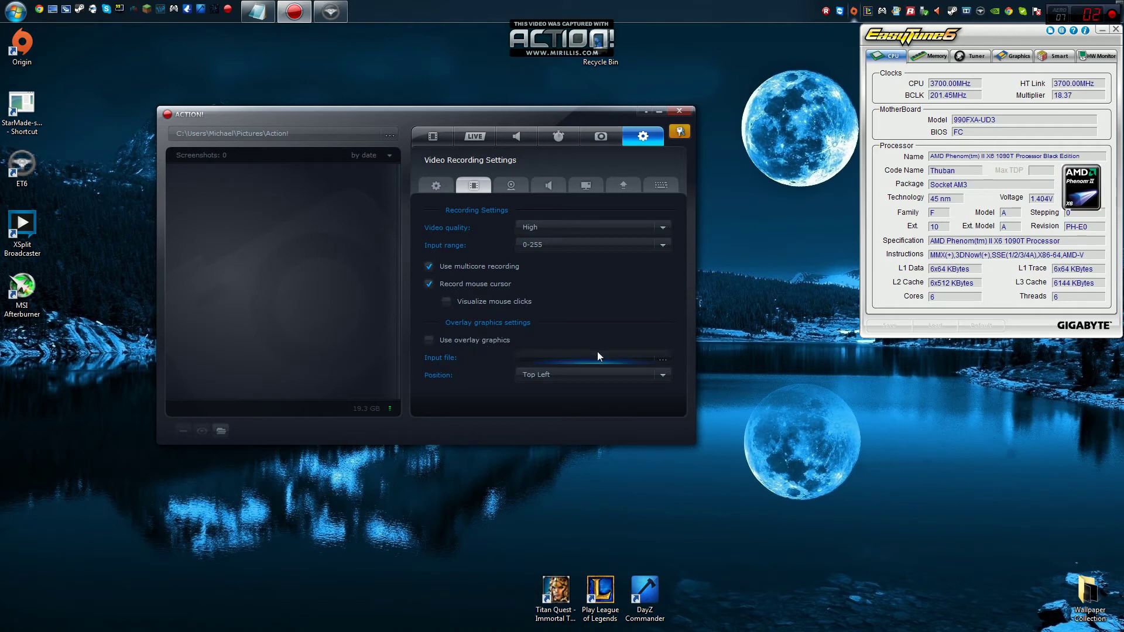
left_click(677, 402)
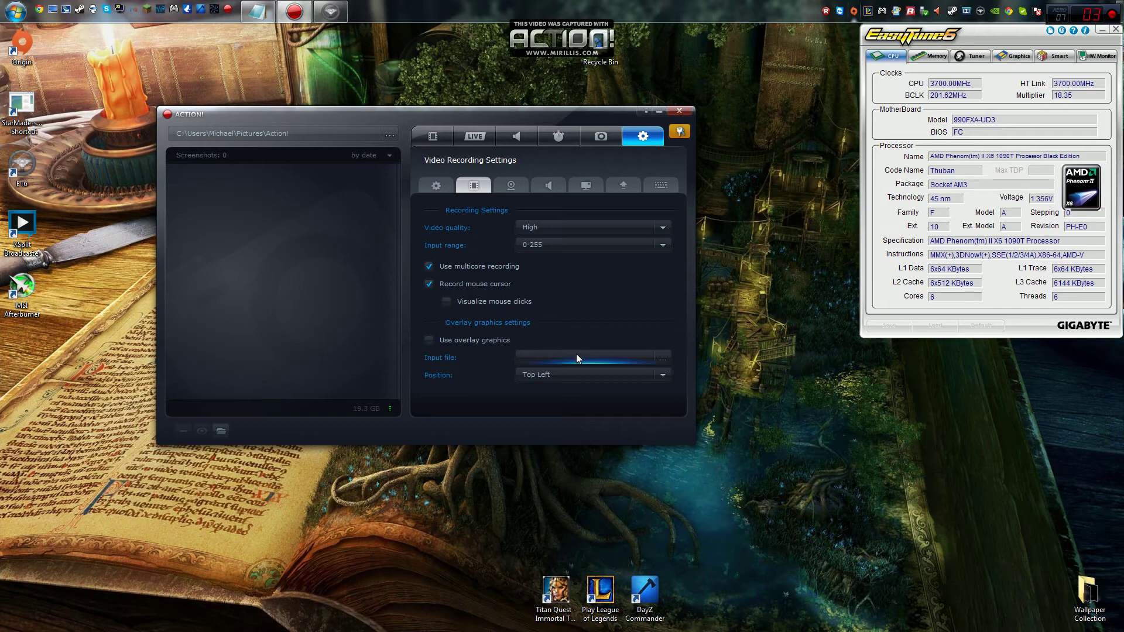
left_click(555, 379)
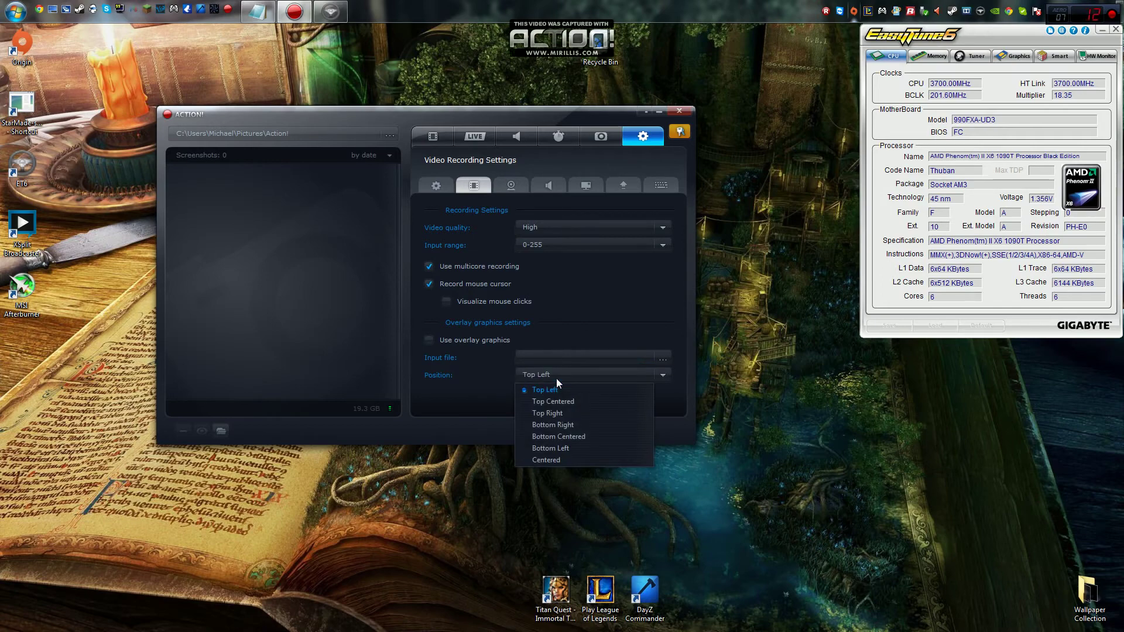
left_click(556, 378)
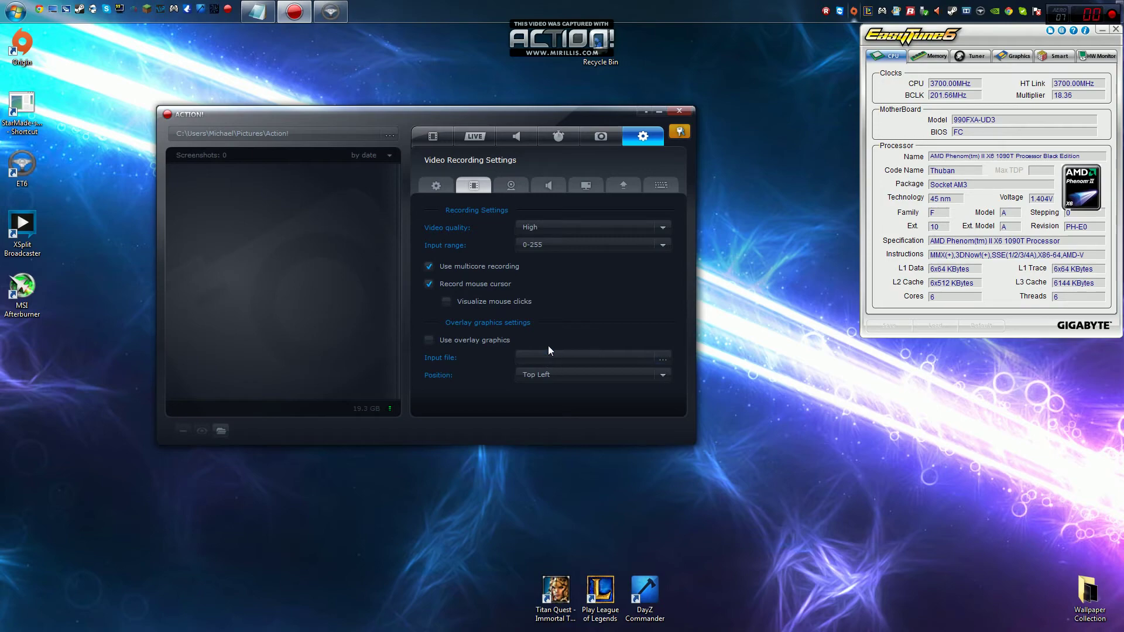
In Webcam settings leave Webcam 2 on Do not record and set Webcam 1 position to Top Left.
left_click(509, 186)
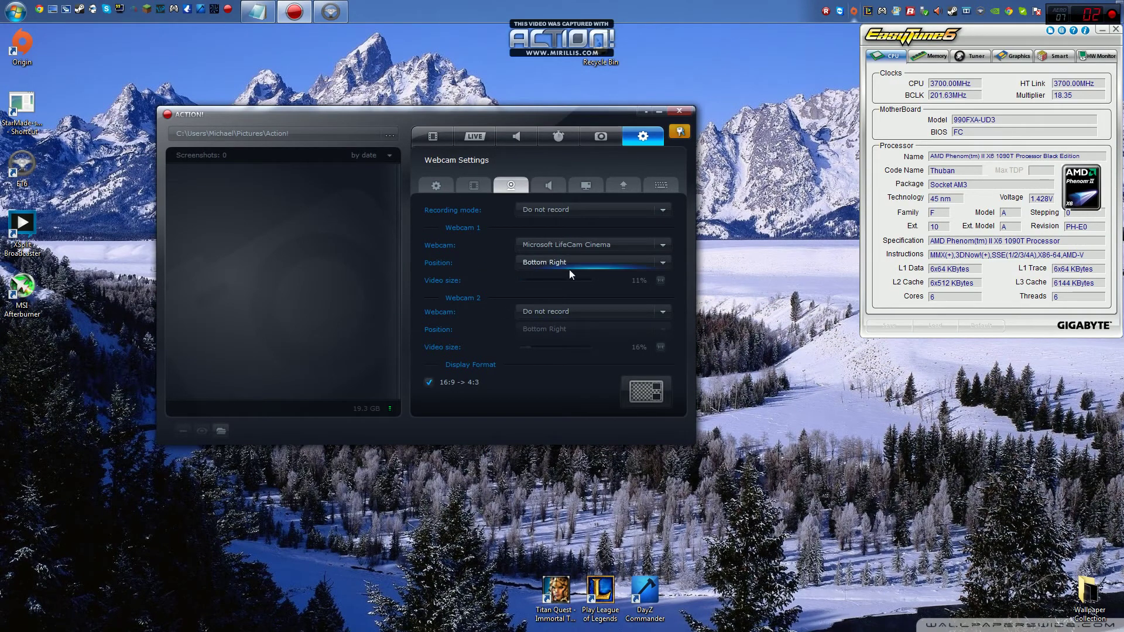
left_click(562, 313)
left_click(565, 327)
left_click(599, 263)
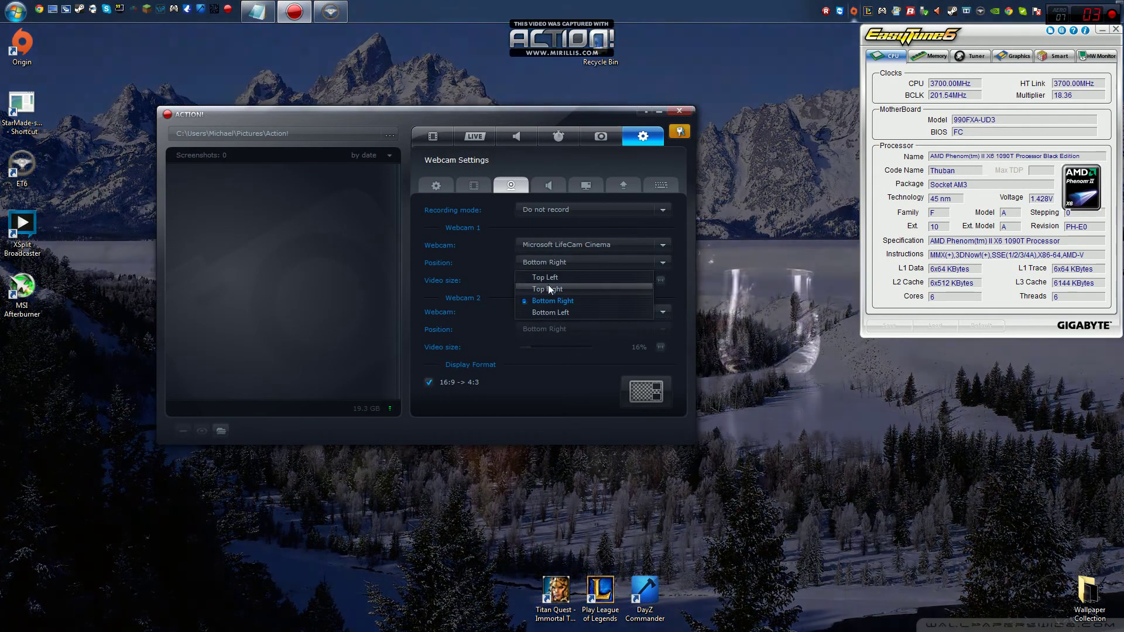
left_click(545, 273)
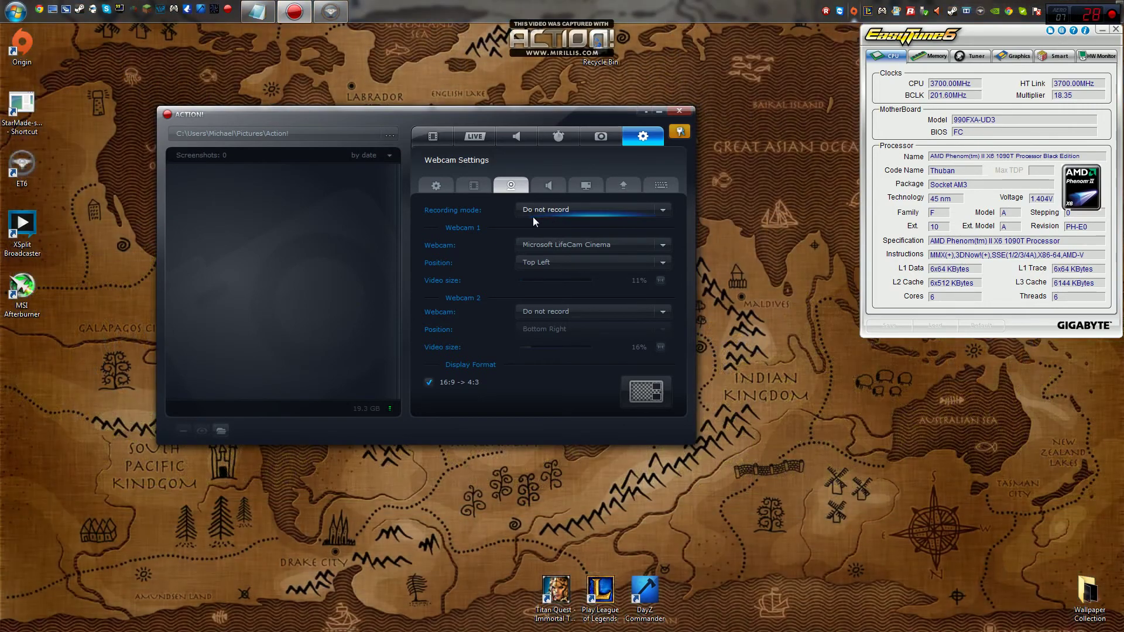
Keep Microsoft LifeCam Cinema as Webcam 1 at Top Left and adjust the overlay size.
left_click(540, 244)
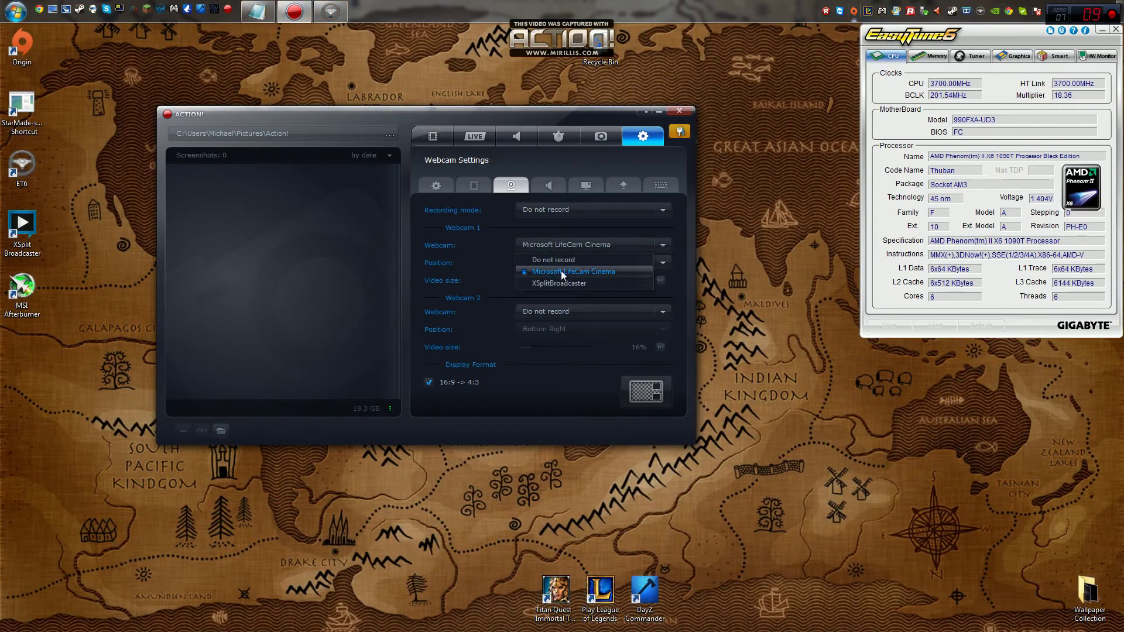
left_click(583, 243)
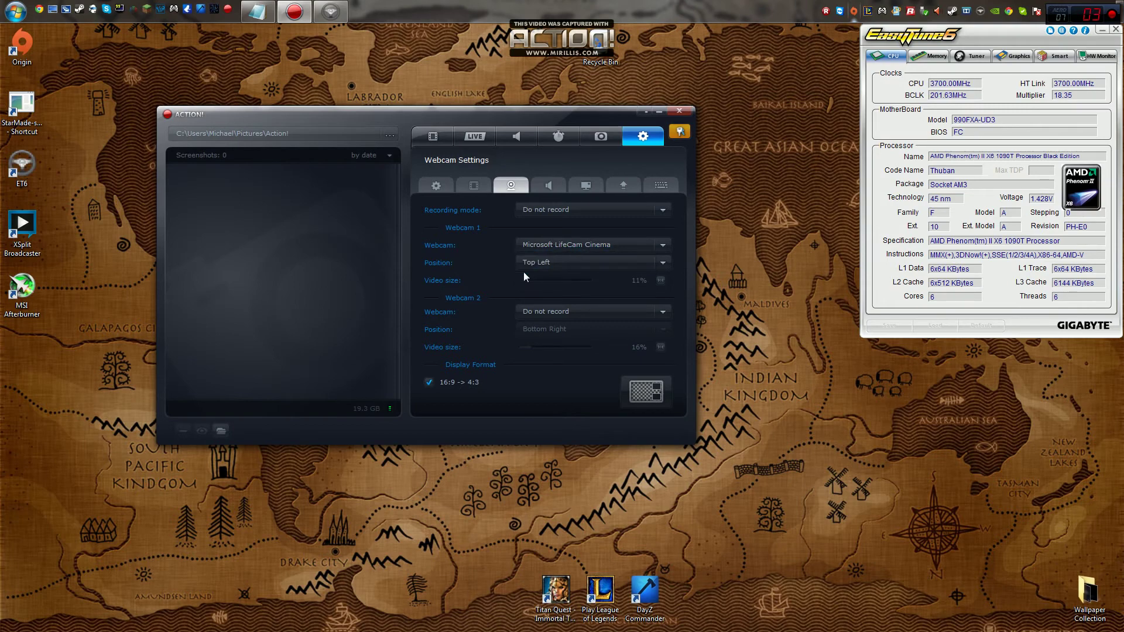
left_click(563, 263)
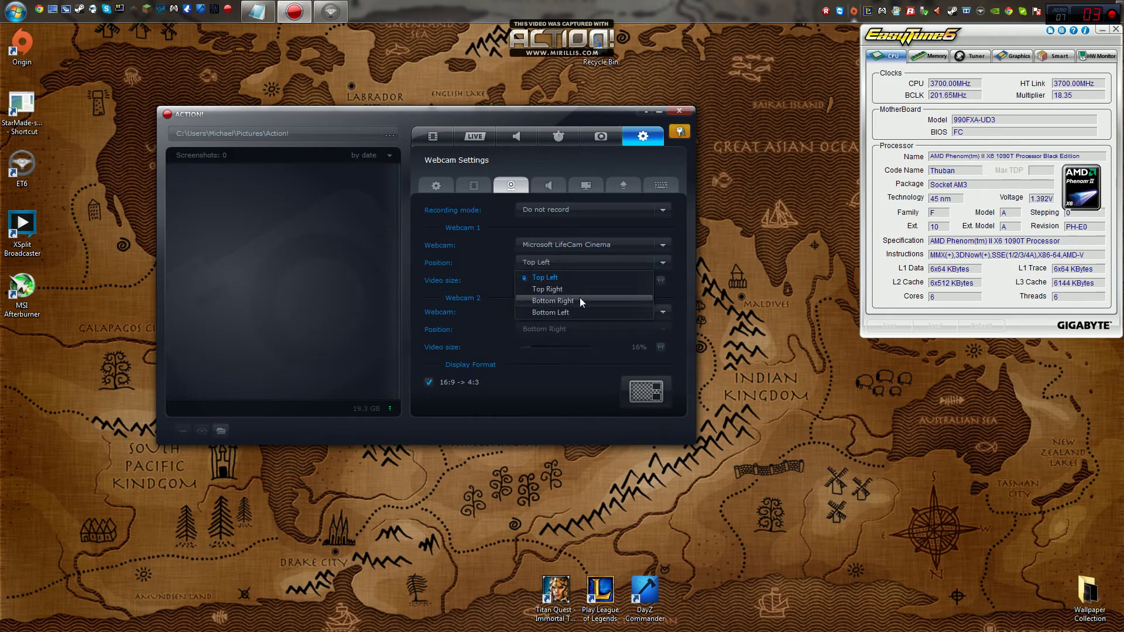
left_click(554, 278)
mouse_move(523, 281)
left_mouse_down()
mouse_move(574, 293)
mouse_move(552, 282)
mouse_move(524, 293)
left_mouse_up()
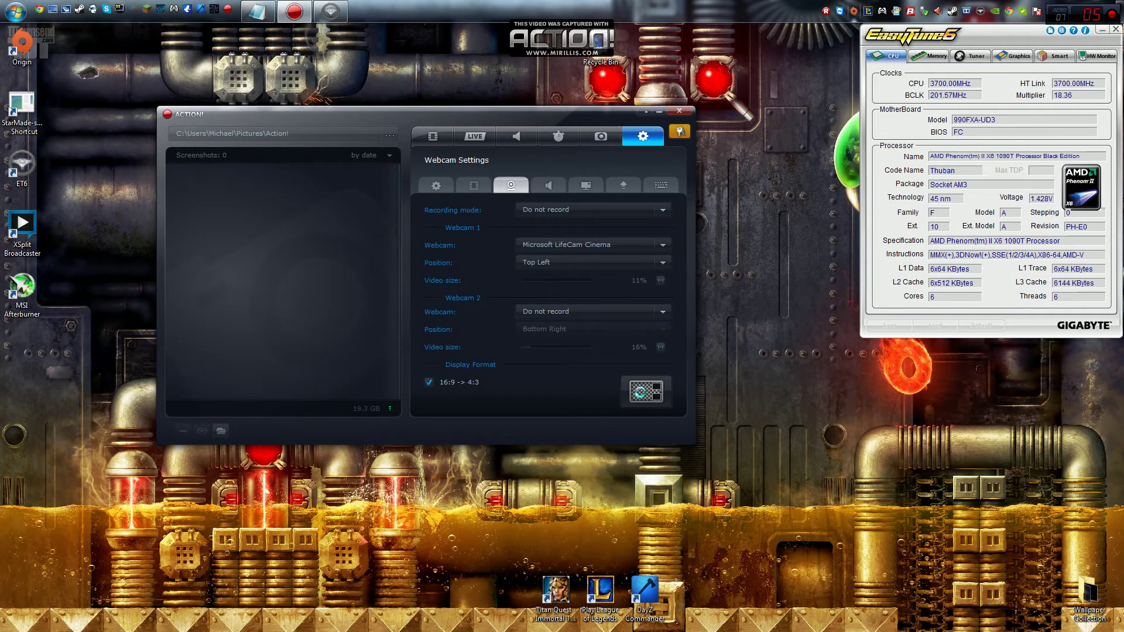
Preview the webcam overlay placement, then bring up the Audio settings.
left_click(644, 392)
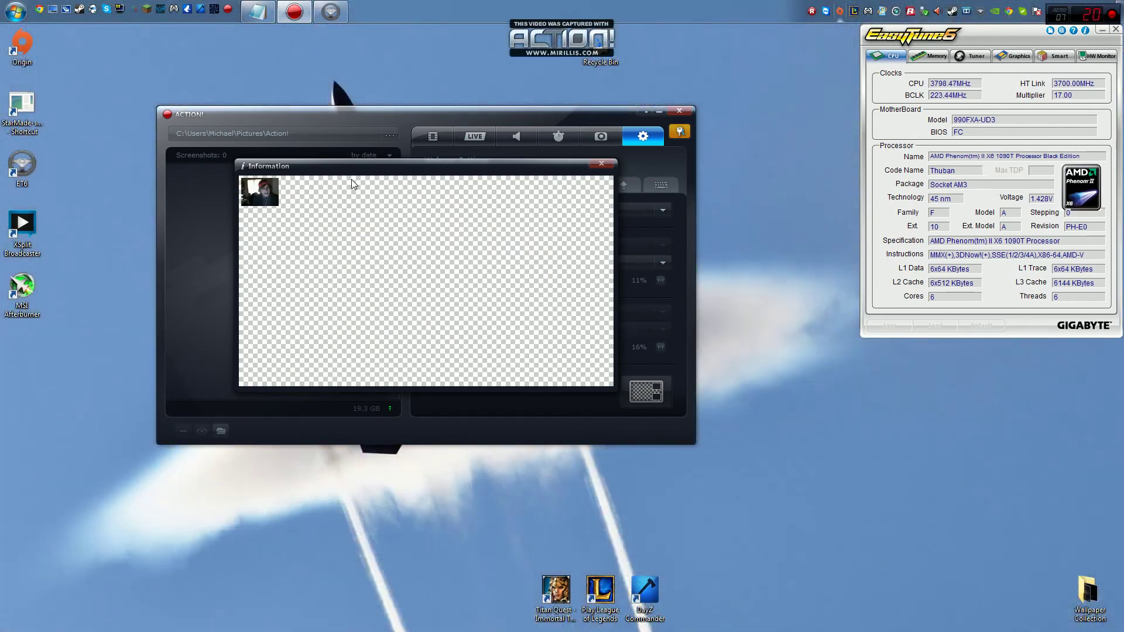
left_click(546, 378)
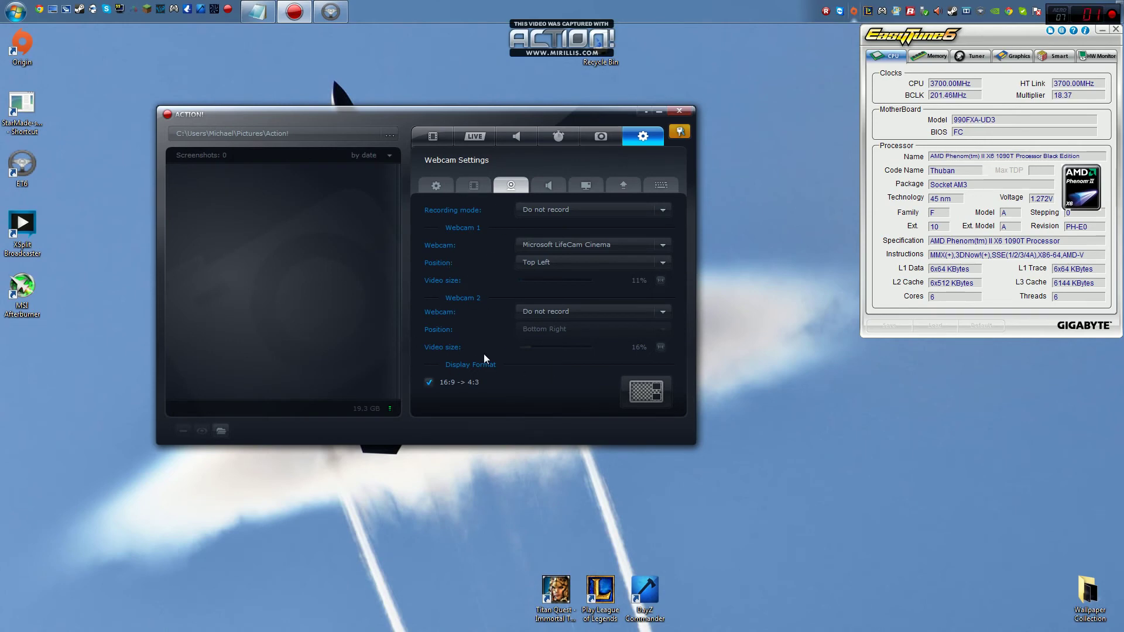
left_click(550, 190)
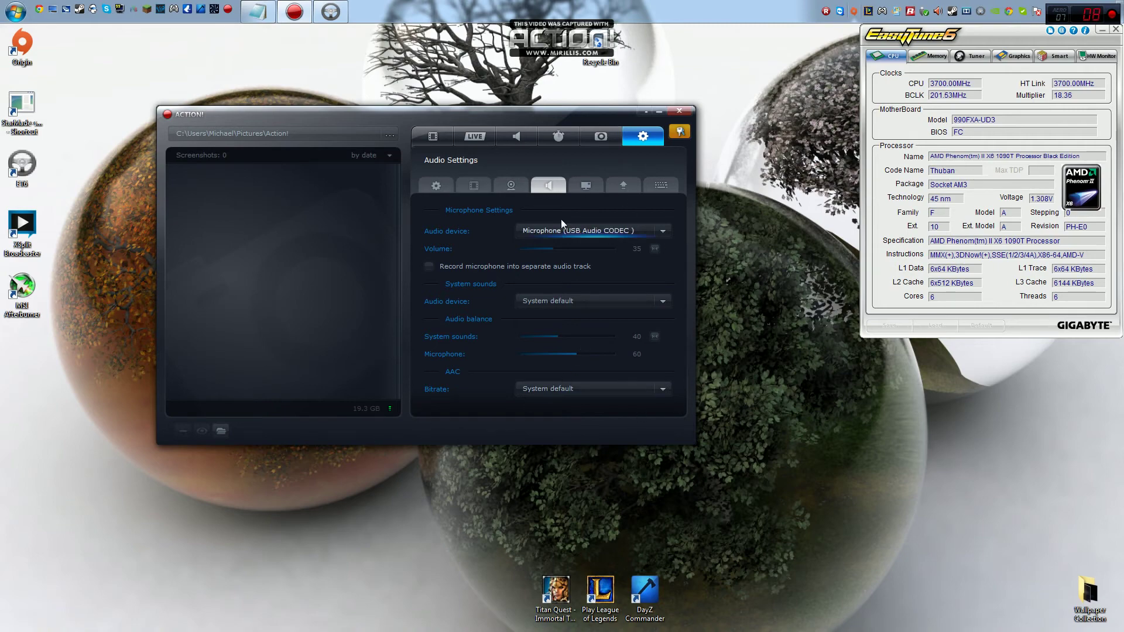
Switch to the HUD settings page in the Settings panel.
left_click(583, 186)
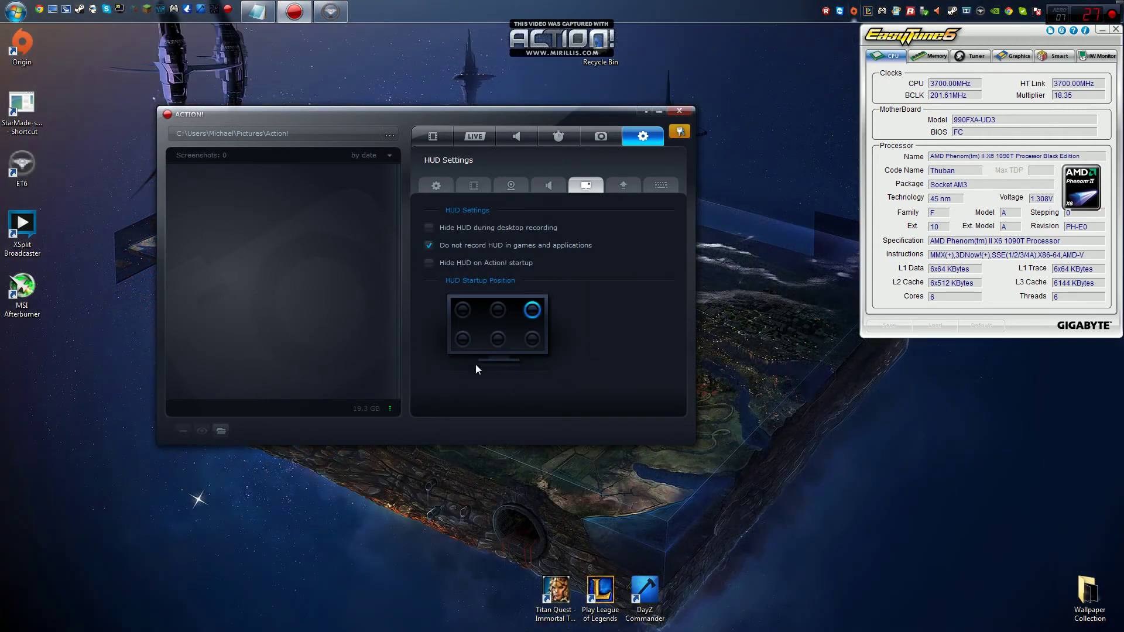
In Export settings, turn off Remember password for uploads.
left_click(629, 180)
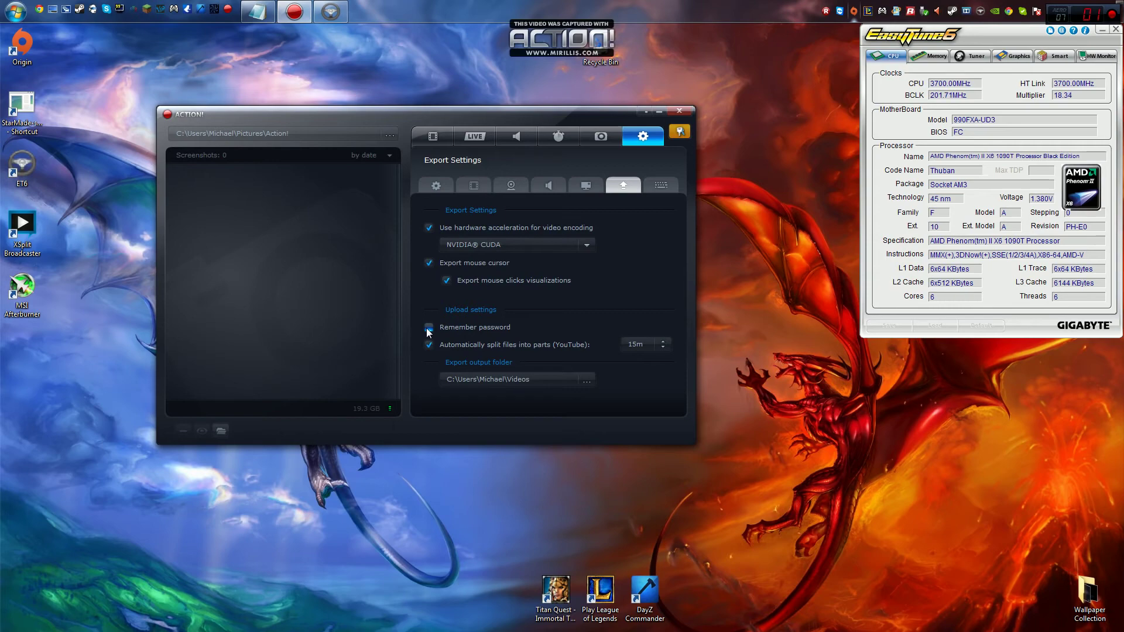
left_click(429, 328)
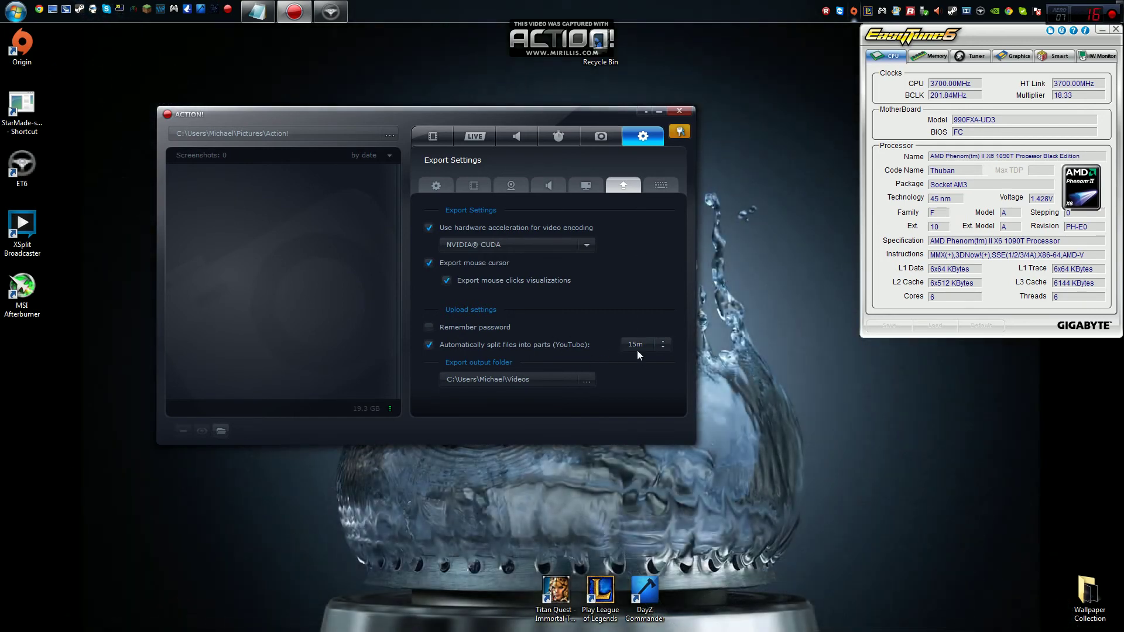
View the Hotkeys settings, then go back to the Video Recording tab.
left_click(664, 191)
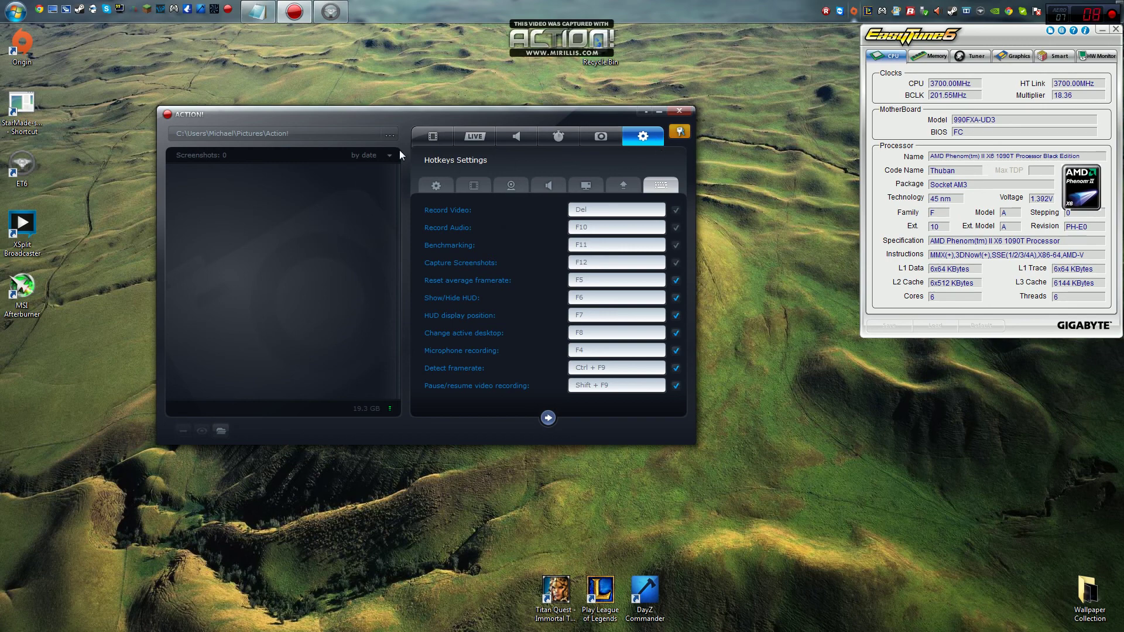
left_click(433, 136)
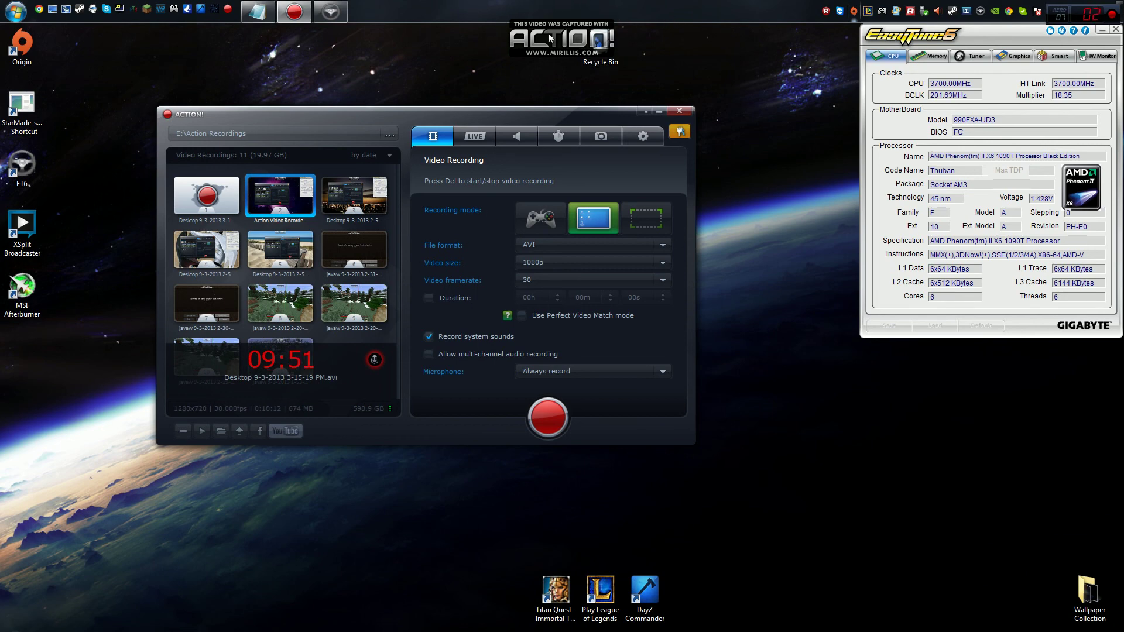
Drag the Action! window down and right, then deselect the second recording.
left_click_drag(405, 114, 428, 138)
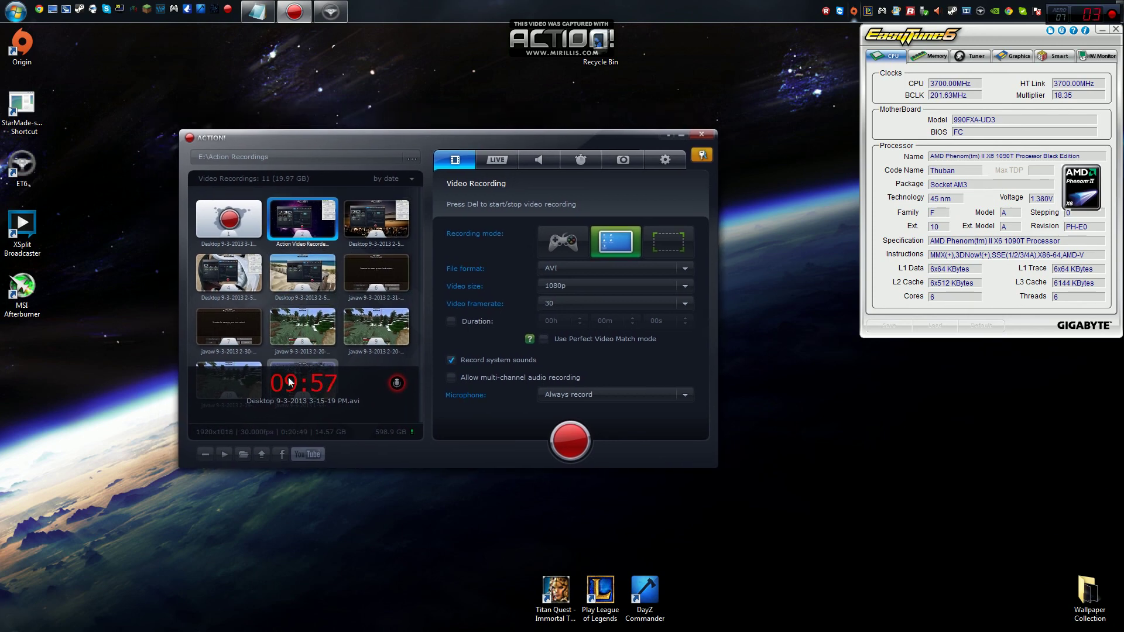
left_click(428, 304)
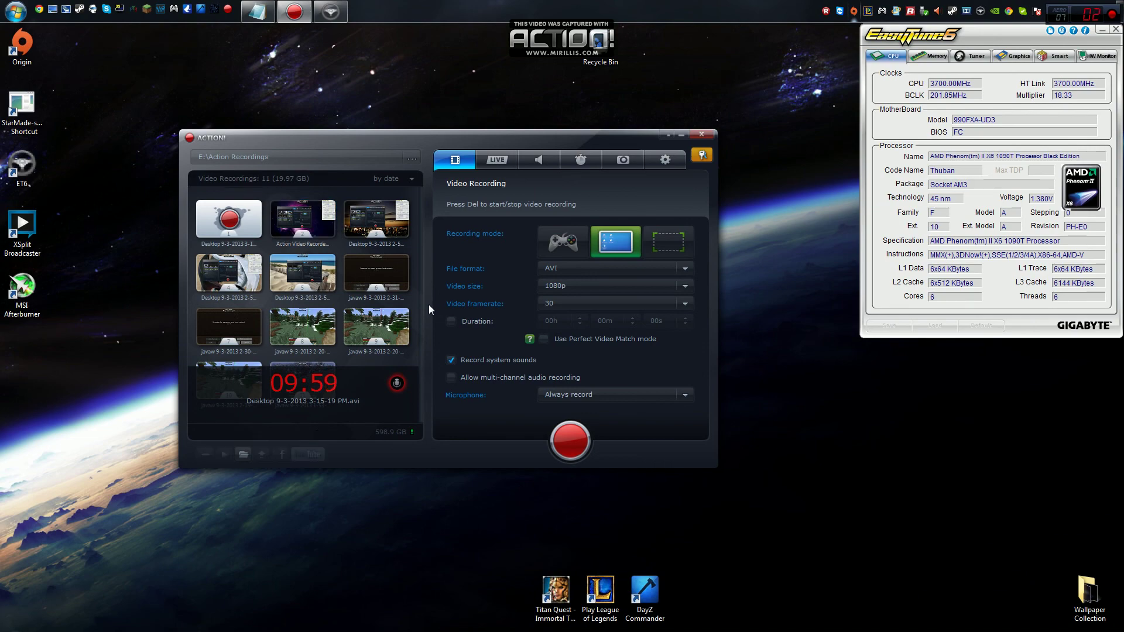